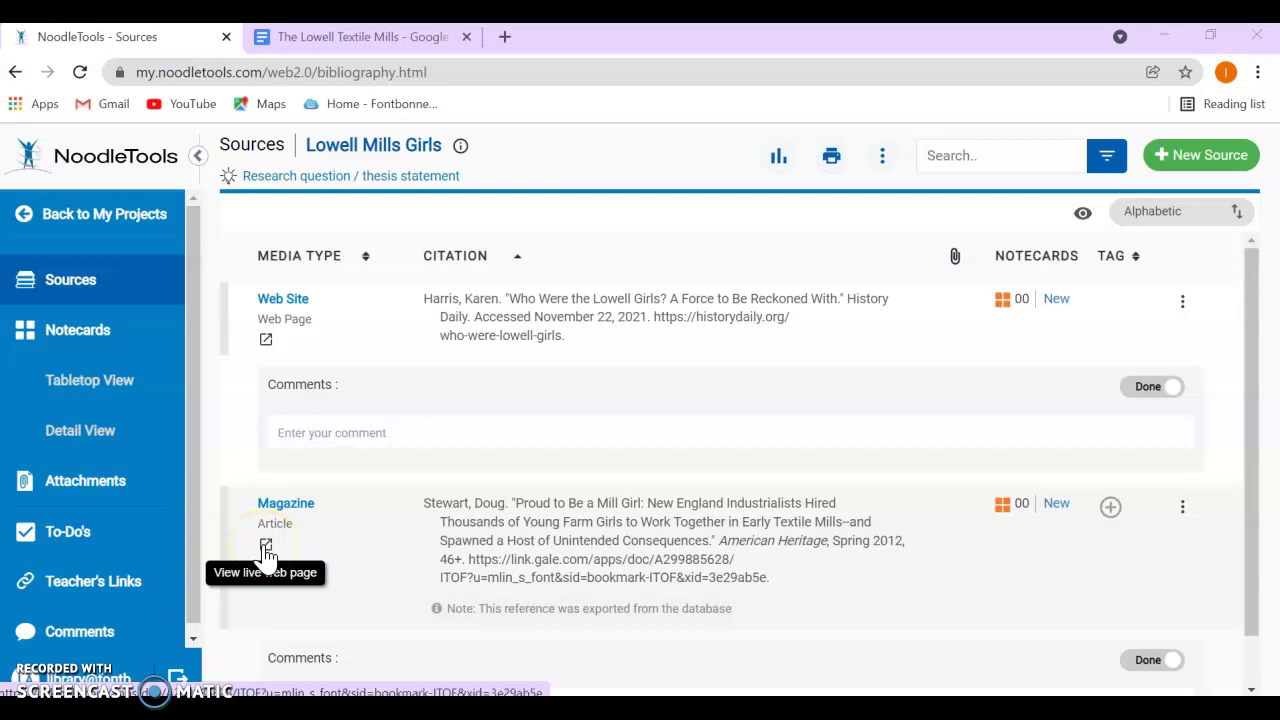
# Open the live web page of the magazine article "Proud to Be a Mill Girl", then return to the project's sources
pyautogui.click(266, 548)
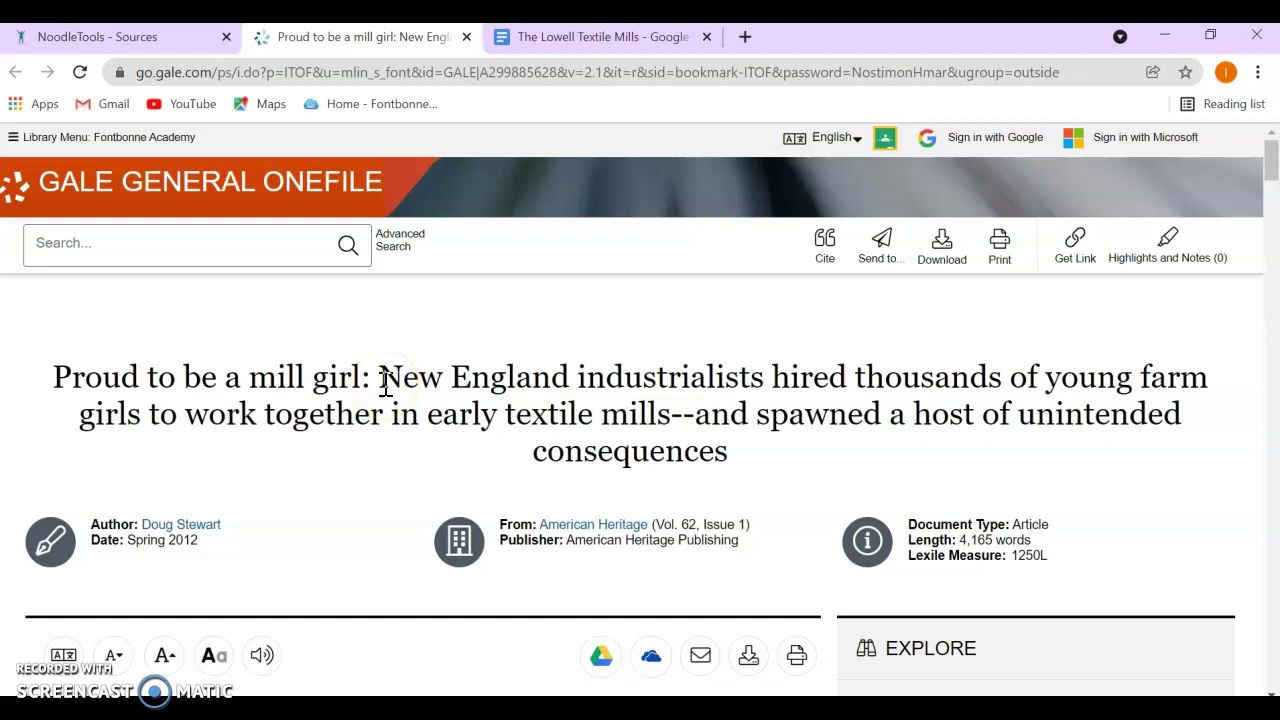
pyautogui.click(122, 45)
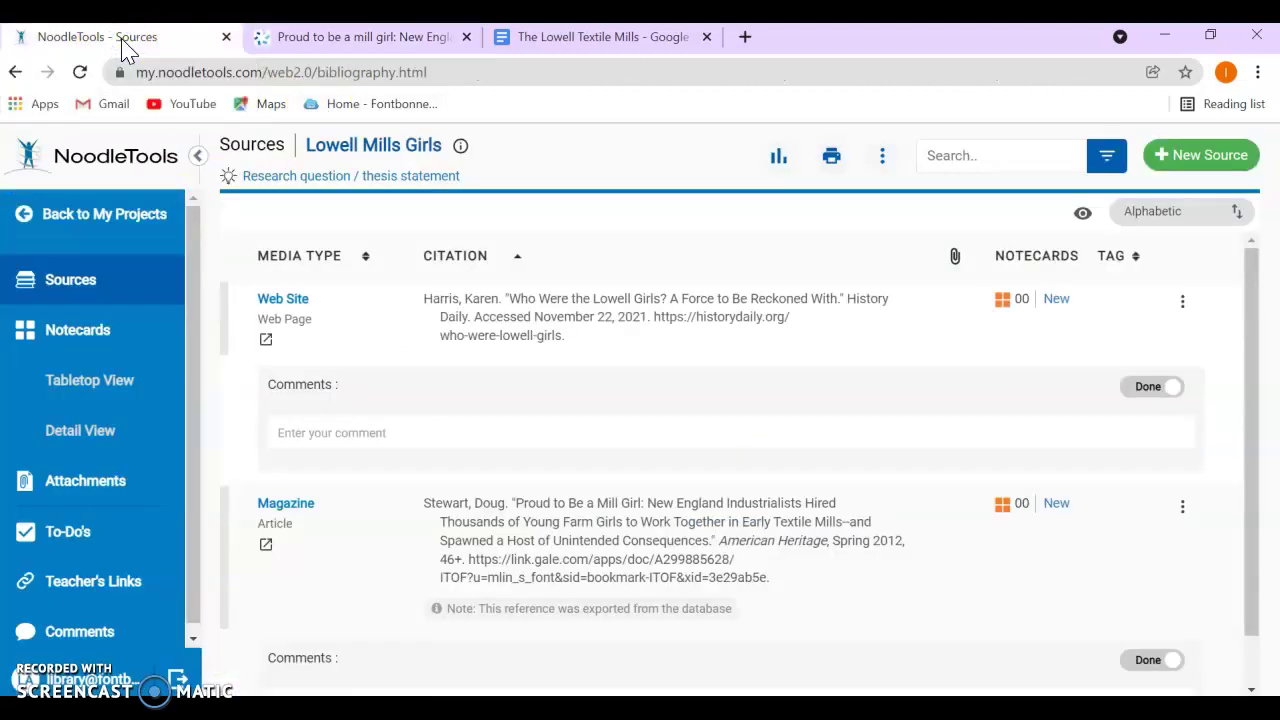
pyautogui.click(300, 38)
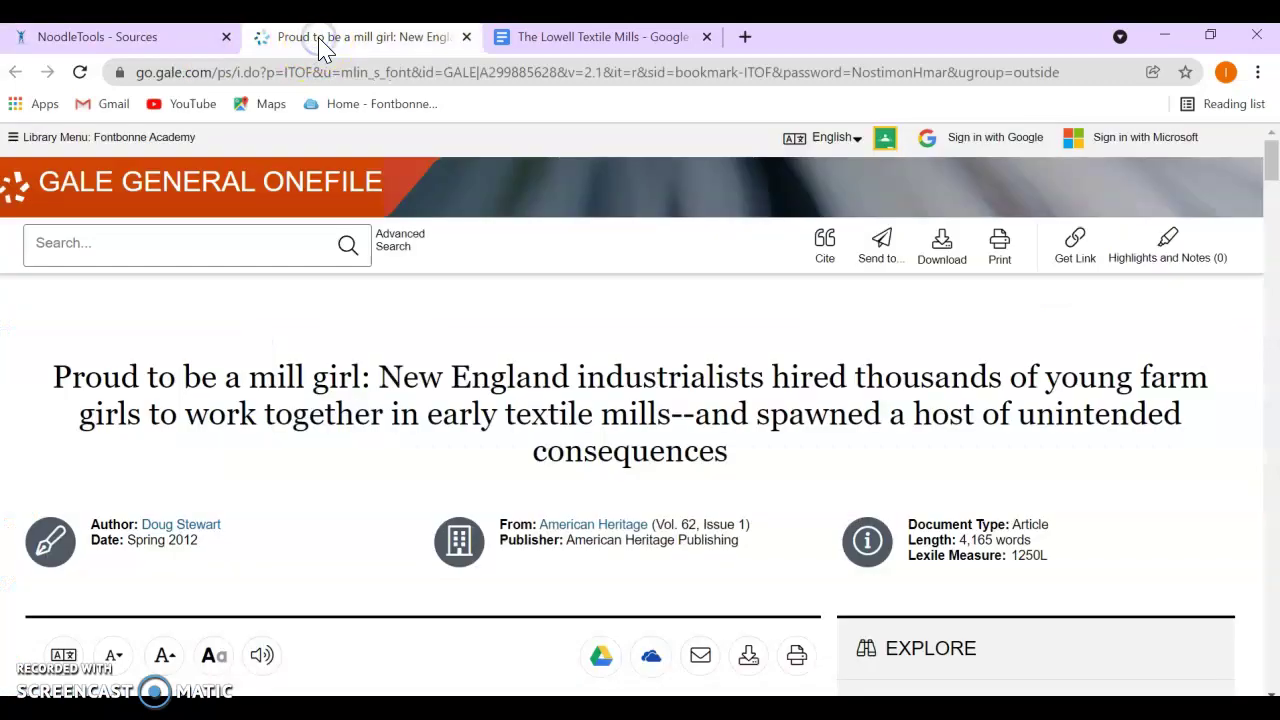
pyautogui.click(158, 42)
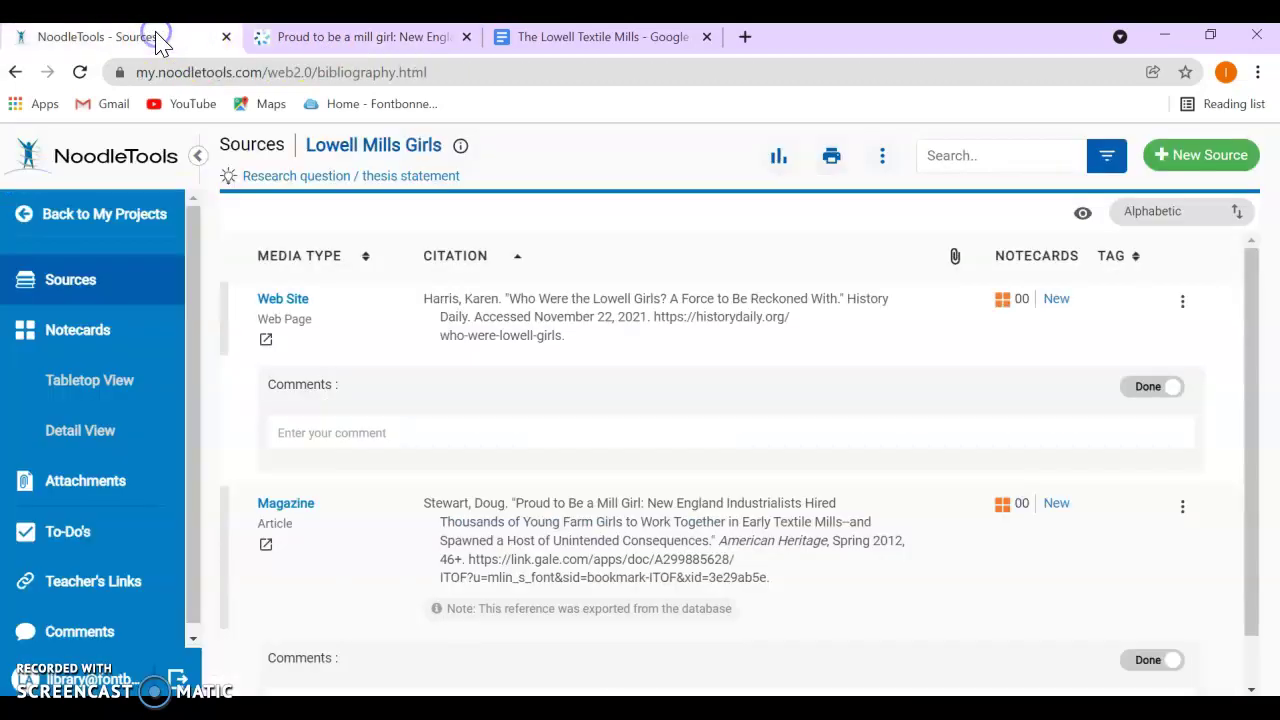
# Create a new notecard in the Lowell Mills Girls project with the "Proud to Be a Mill Girl" article as its source
pyautogui.click(62, 336)
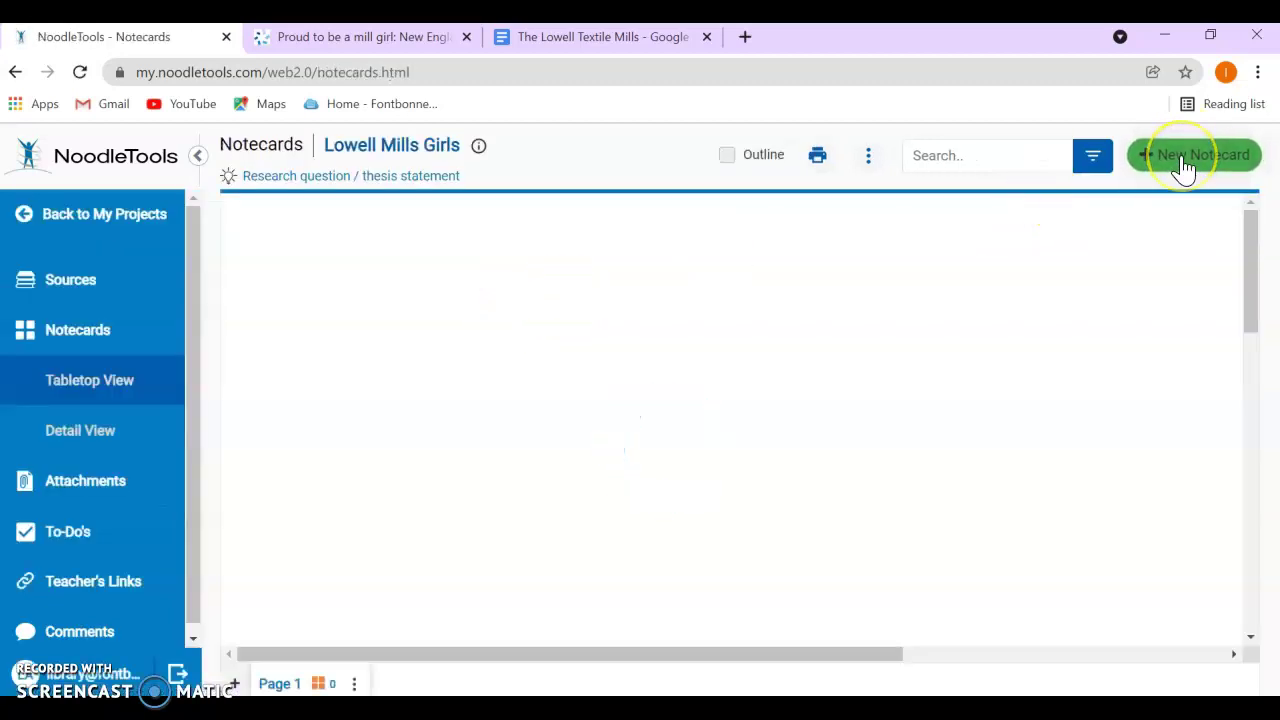
pyautogui.click(1184, 160)
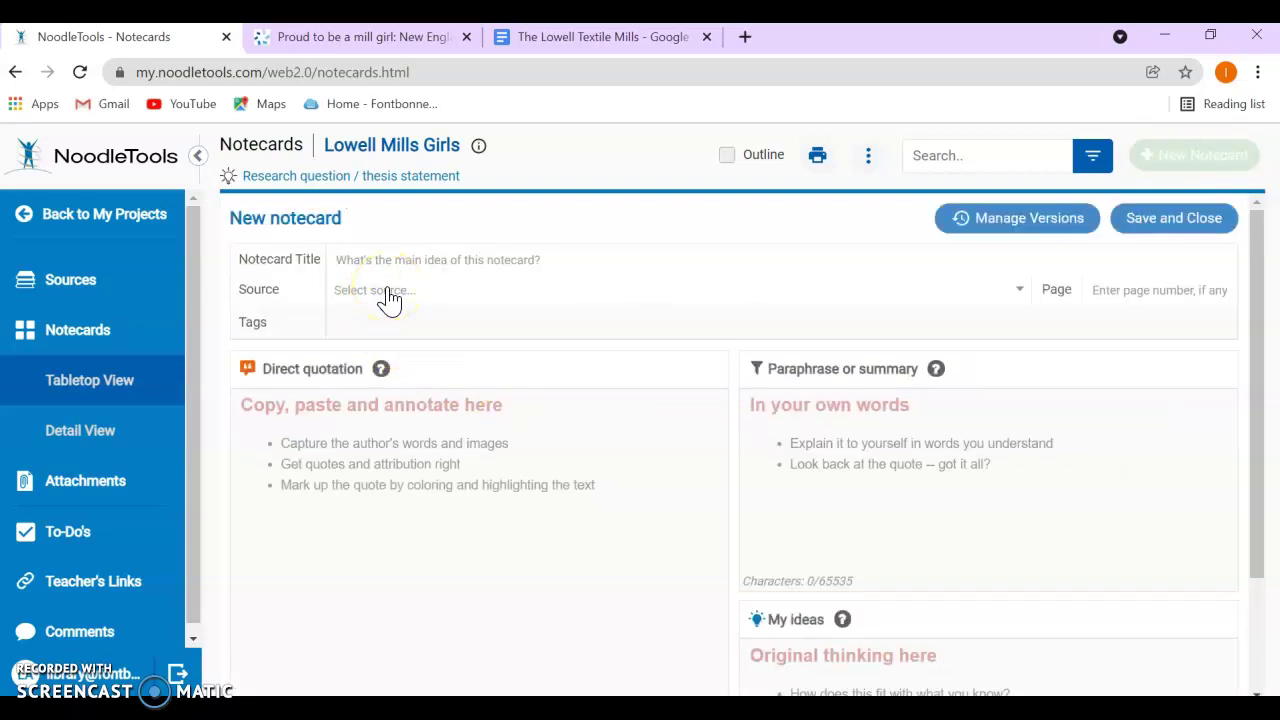
pyautogui.click(390, 300)
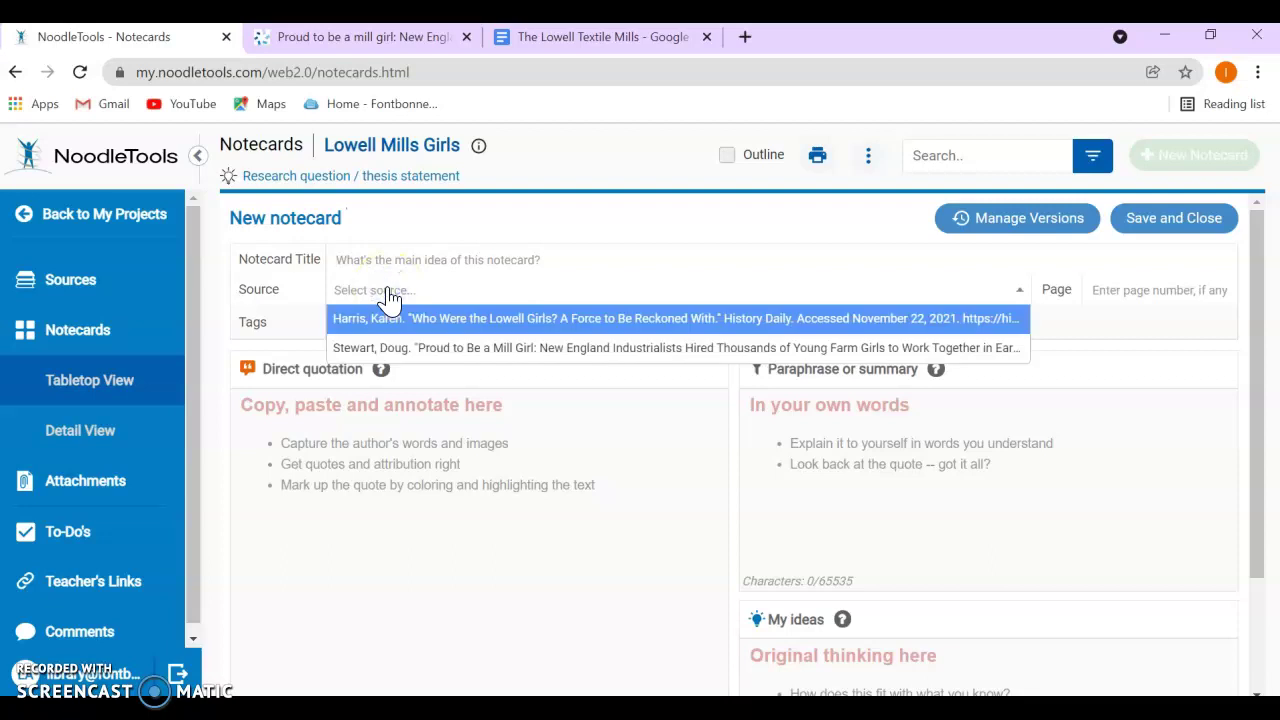
pyautogui.click(412, 358)
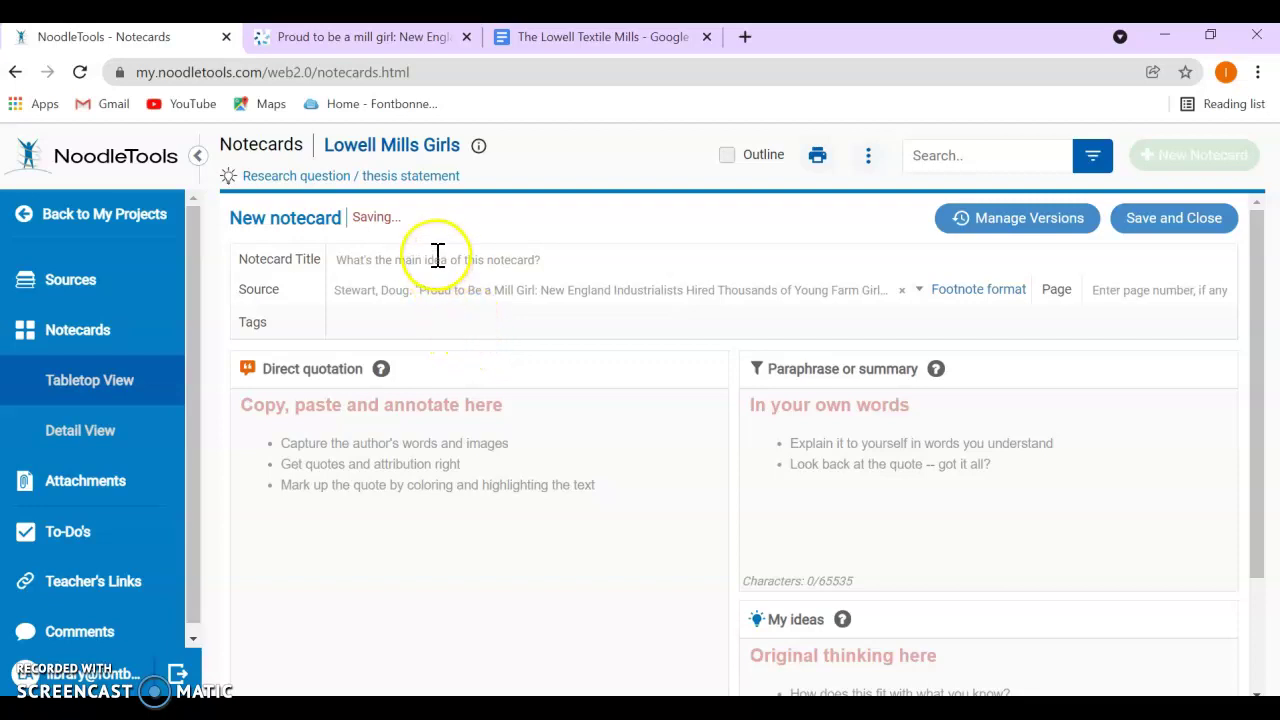
# Copy the article passage from "One of the ironies of the American Industrial Revolution" through "work force they had assembled." into the notecard's direct quotation
pyautogui.click(386, 456)
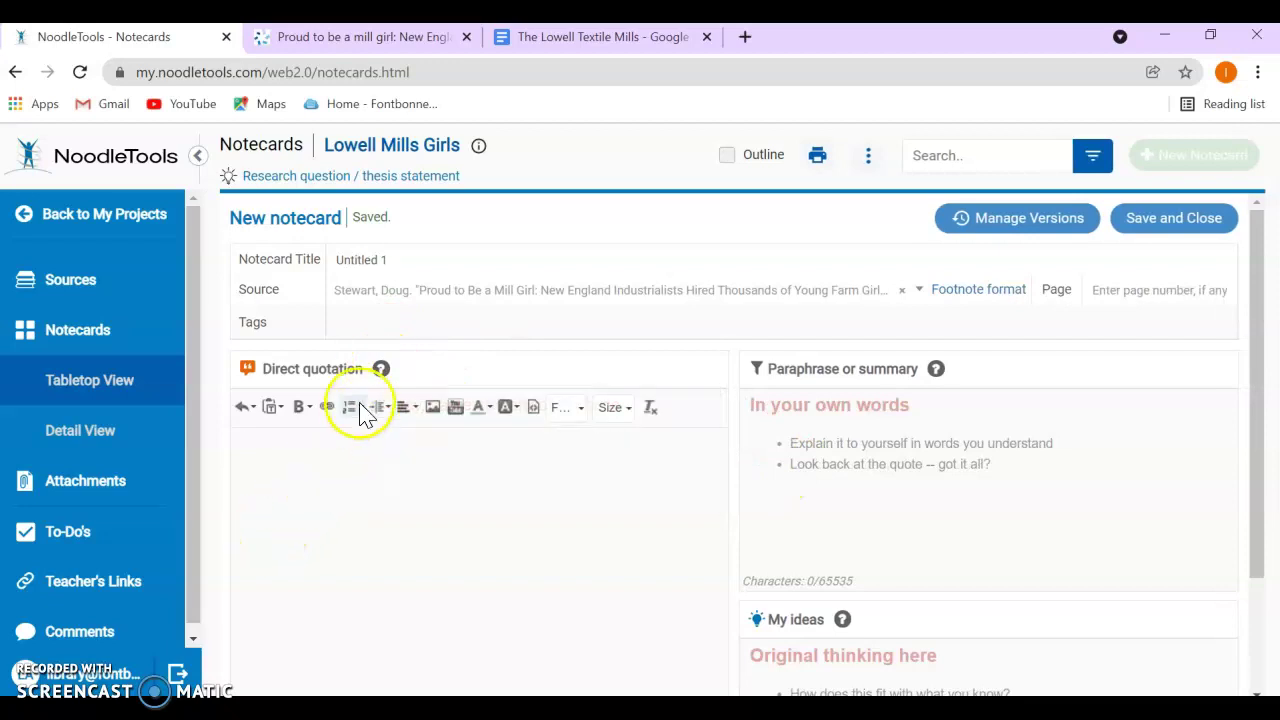
pyautogui.moveTo(383, 370)
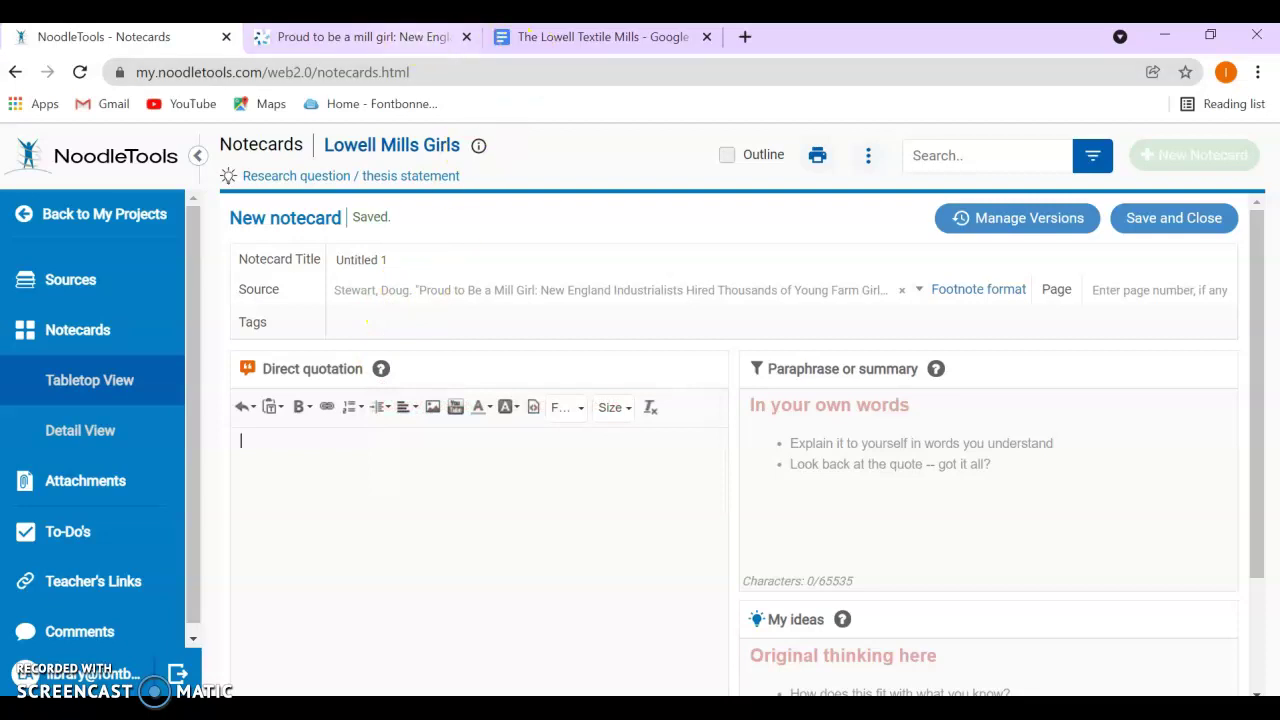
pyautogui.click(388, 40)
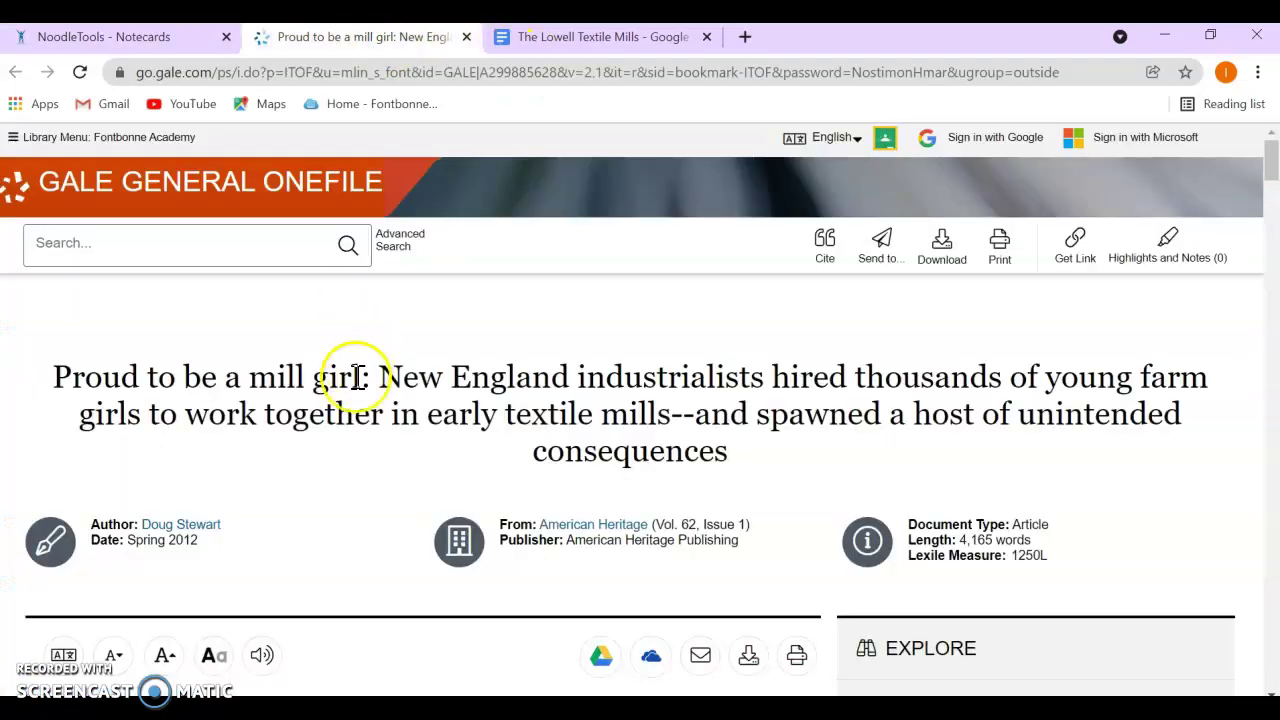
pyautogui.scroll(-7, 343, 500)
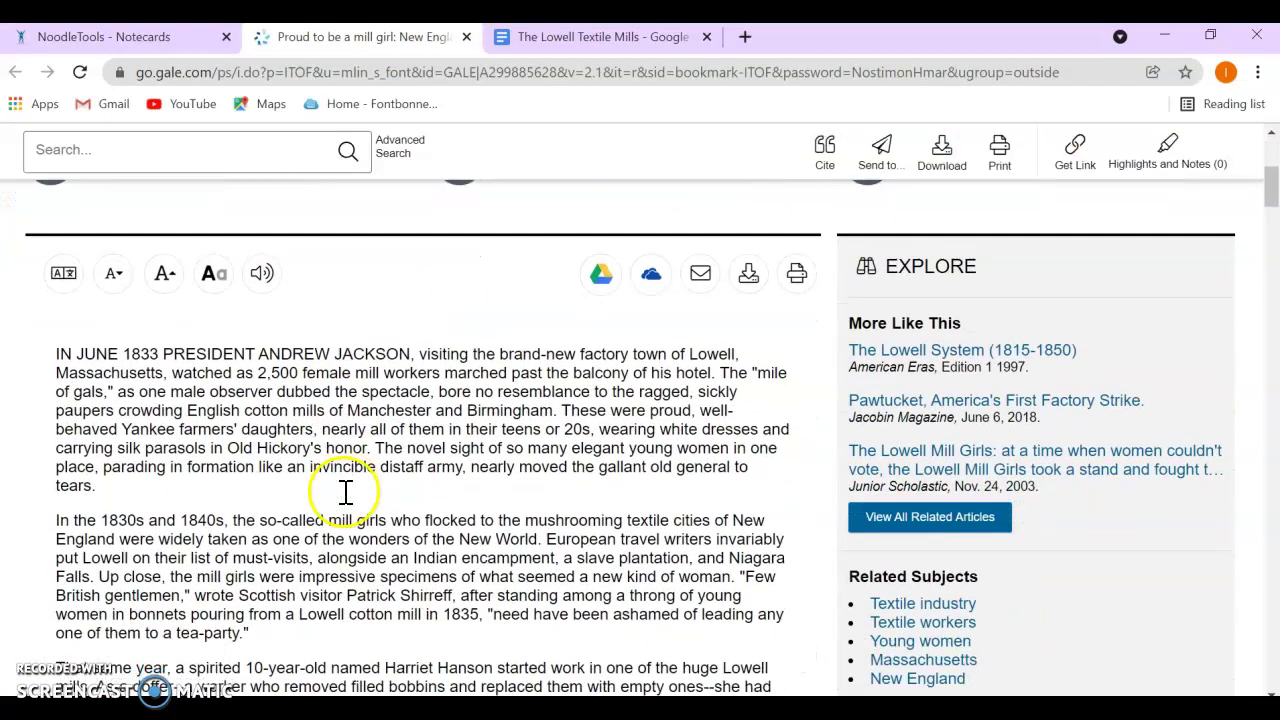
pyautogui.scroll(-2, 343, 492)
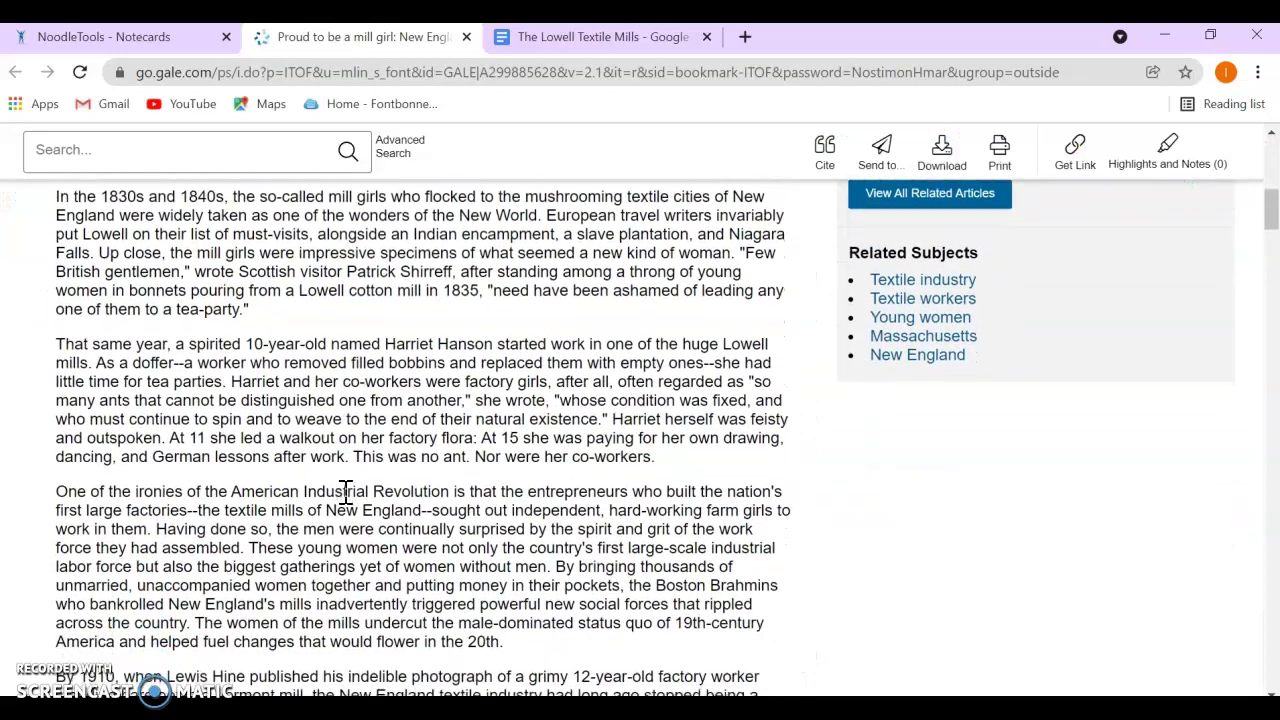
pyautogui.click(135, 465)
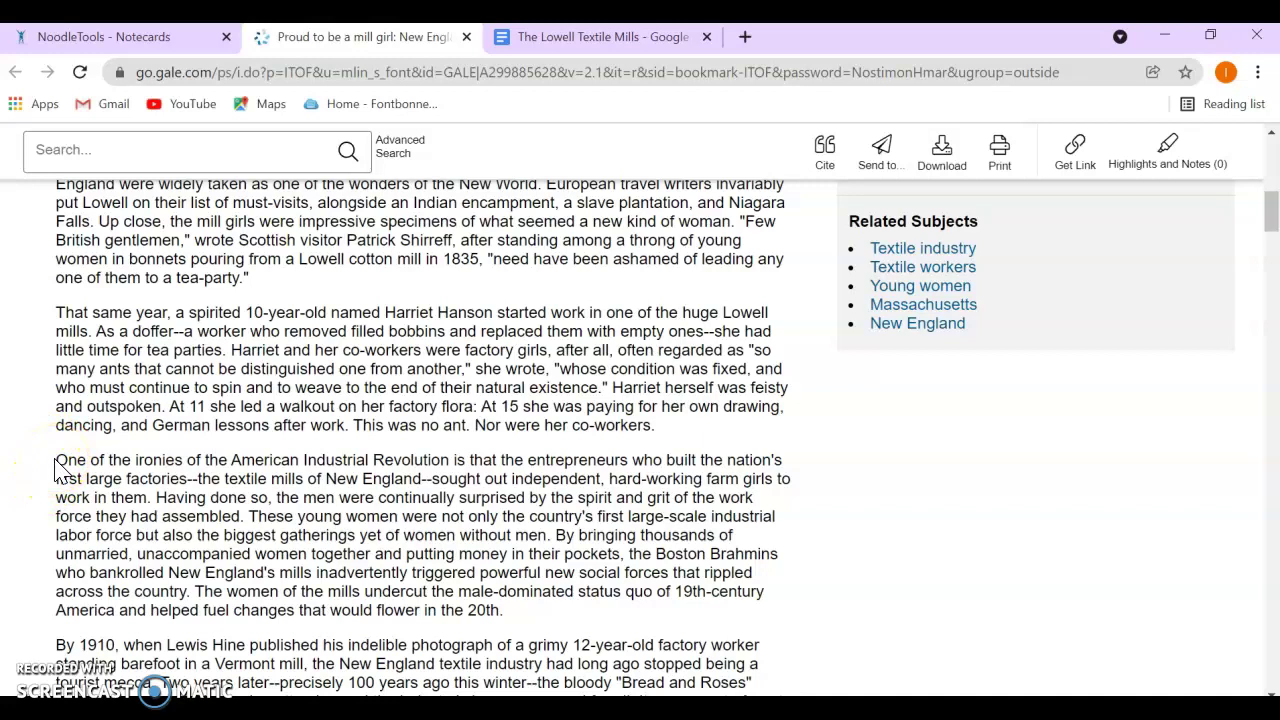
pyautogui.moveTo(55, 462); pyautogui.dragTo(246, 517)
pyautogui.hotkey('ctrl', 'c')
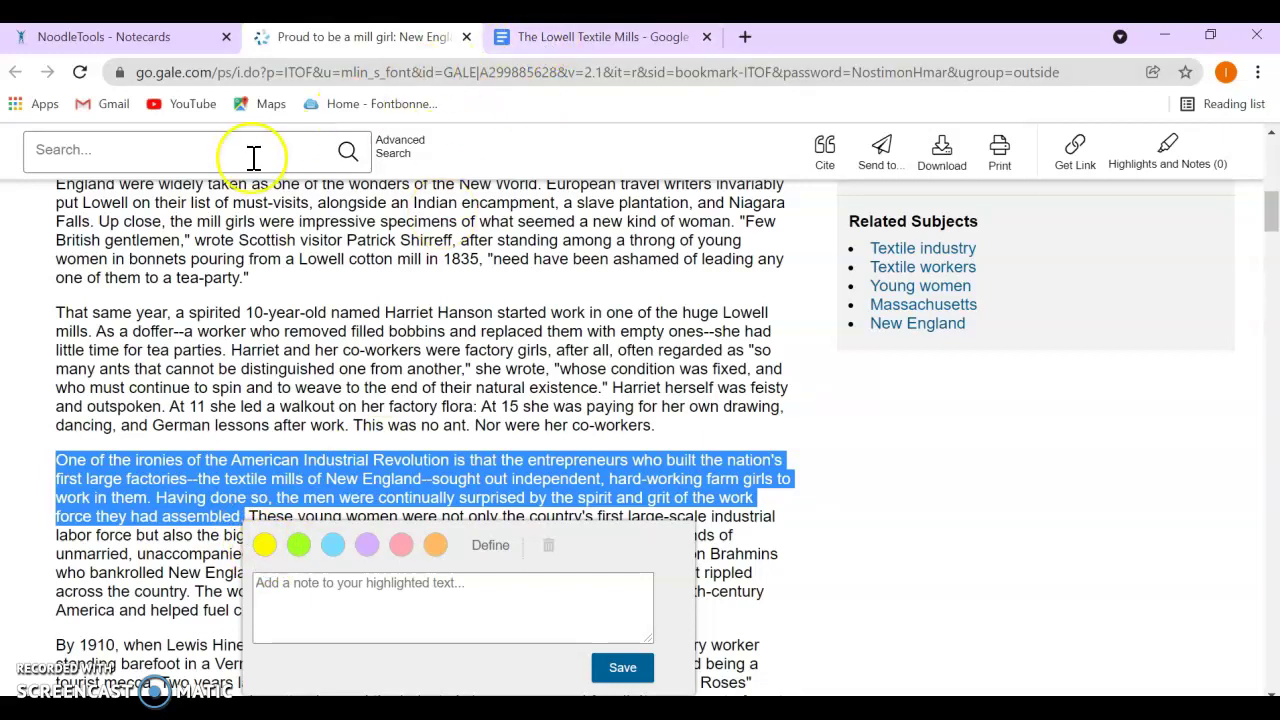
pyautogui.click(108, 44)
pyautogui.click(257, 449)
pyautogui.hotkey('ctrl', 'v')
pyautogui.click(360, 563)
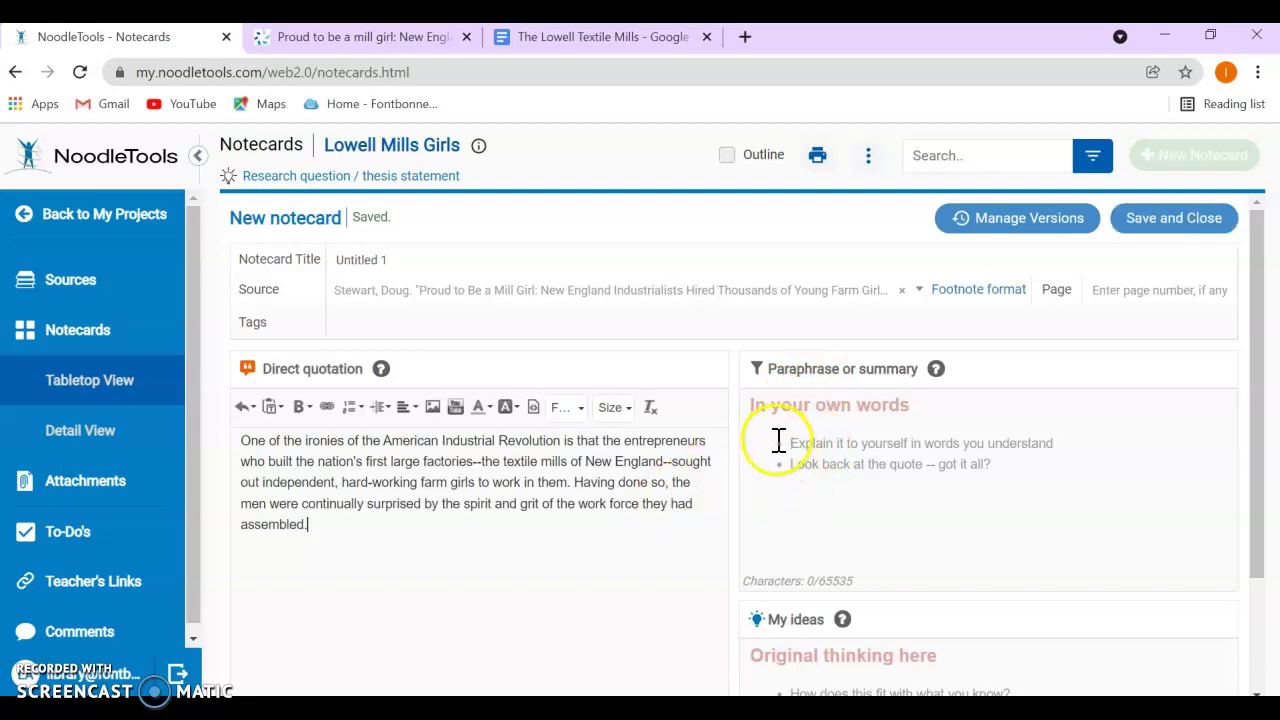
# Copy the two-sentence summary about the owners of the Lowell Textile Mills from the Google Docs document into the notecard's paraphrase section
pyautogui.click(778, 441)
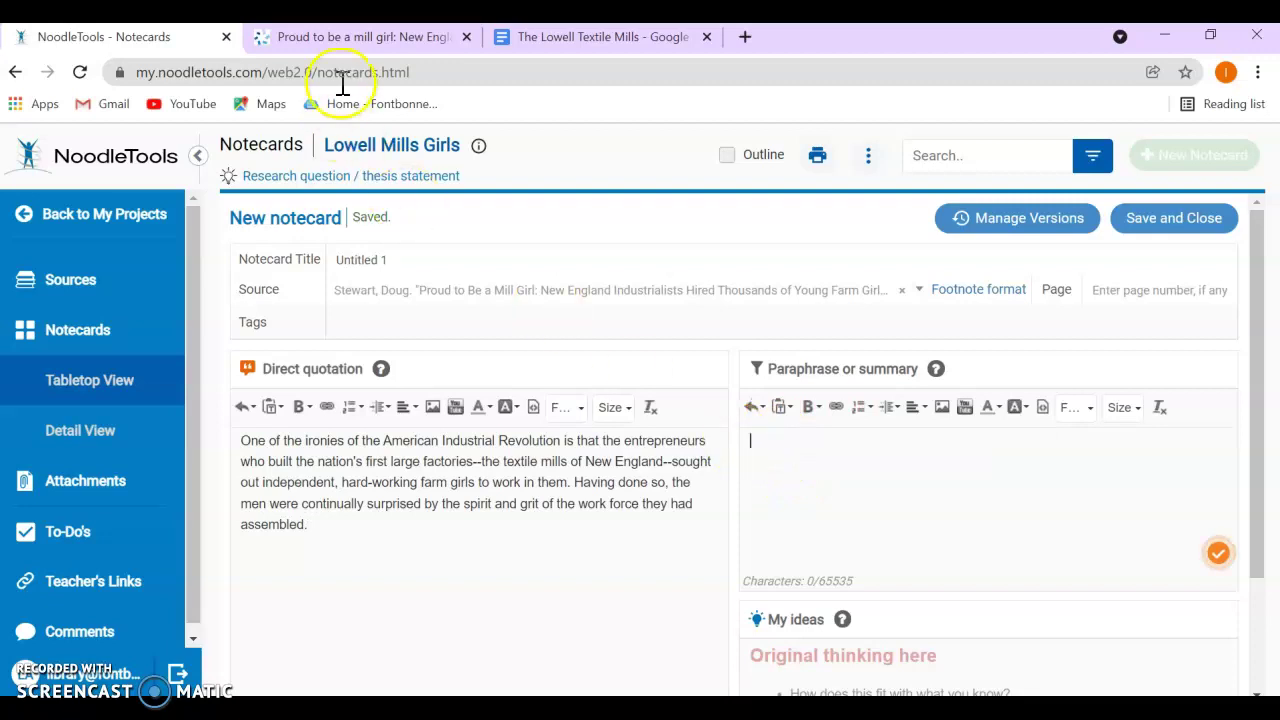
pyautogui.click(569, 45)
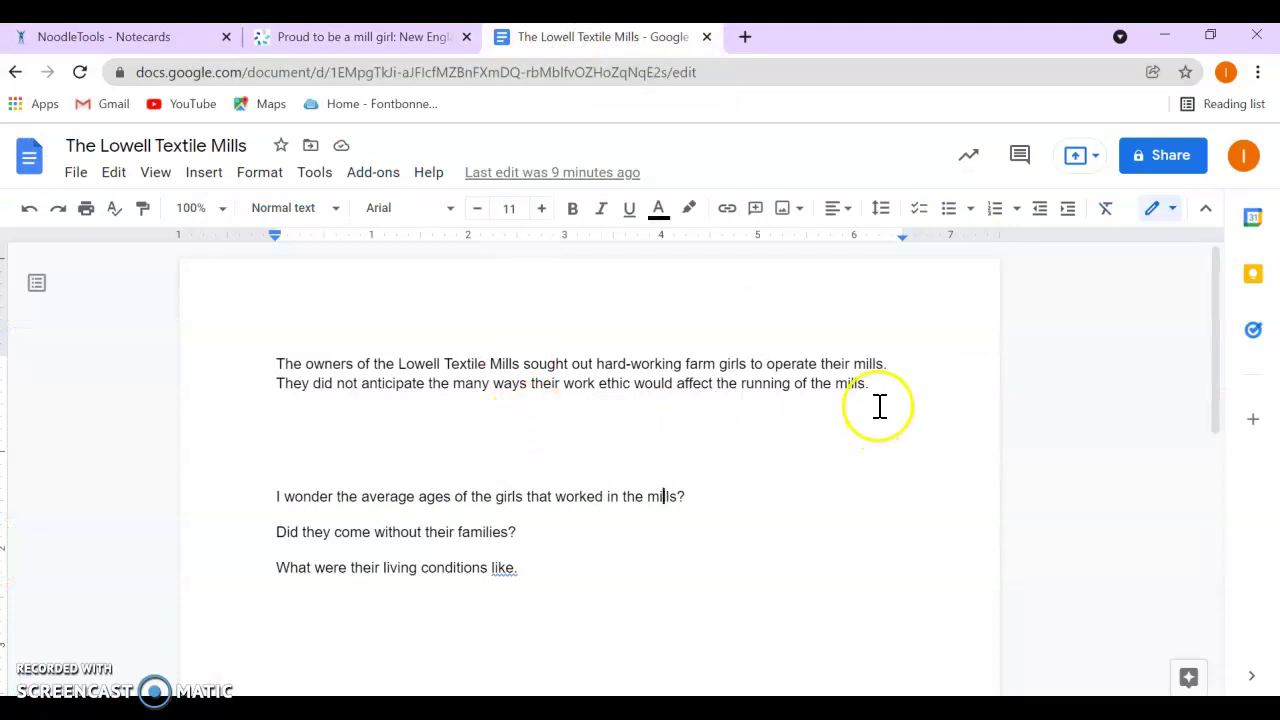
pyautogui.moveTo(875, 385); pyautogui.dragTo(266, 360)
pyautogui.hotkey('ctrl', 'c')
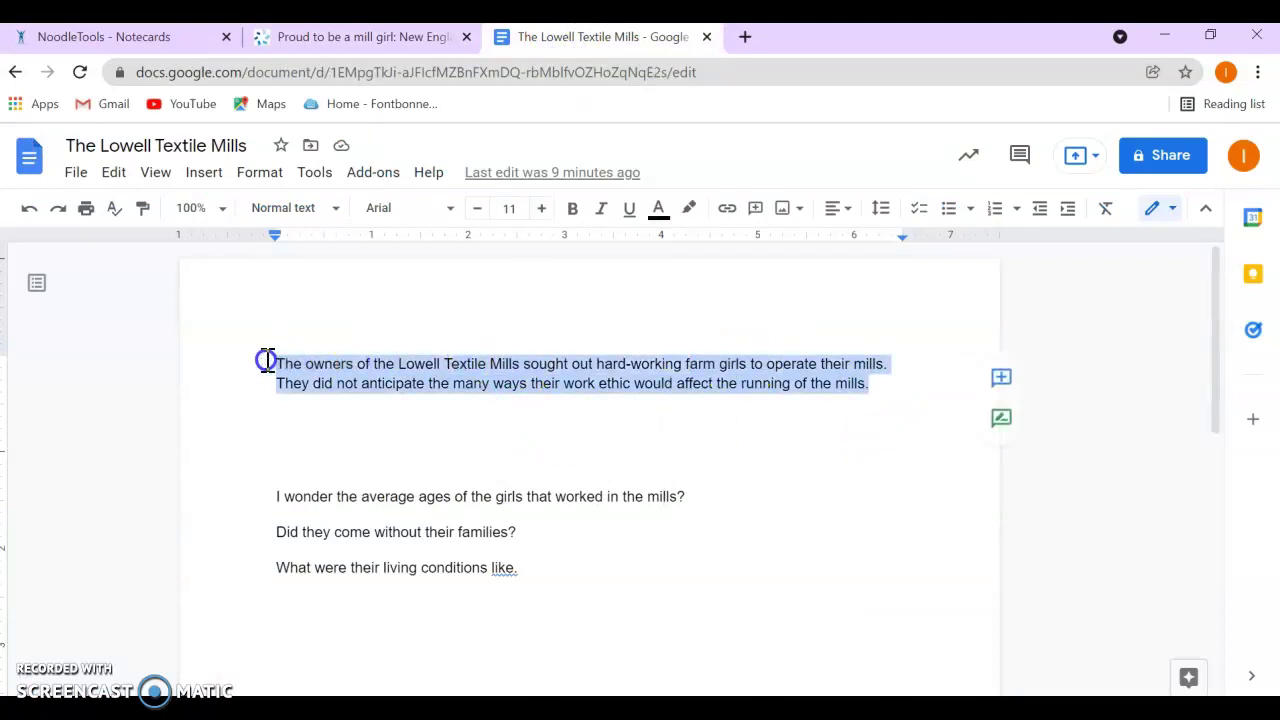
pyautogui.click(137, 42)
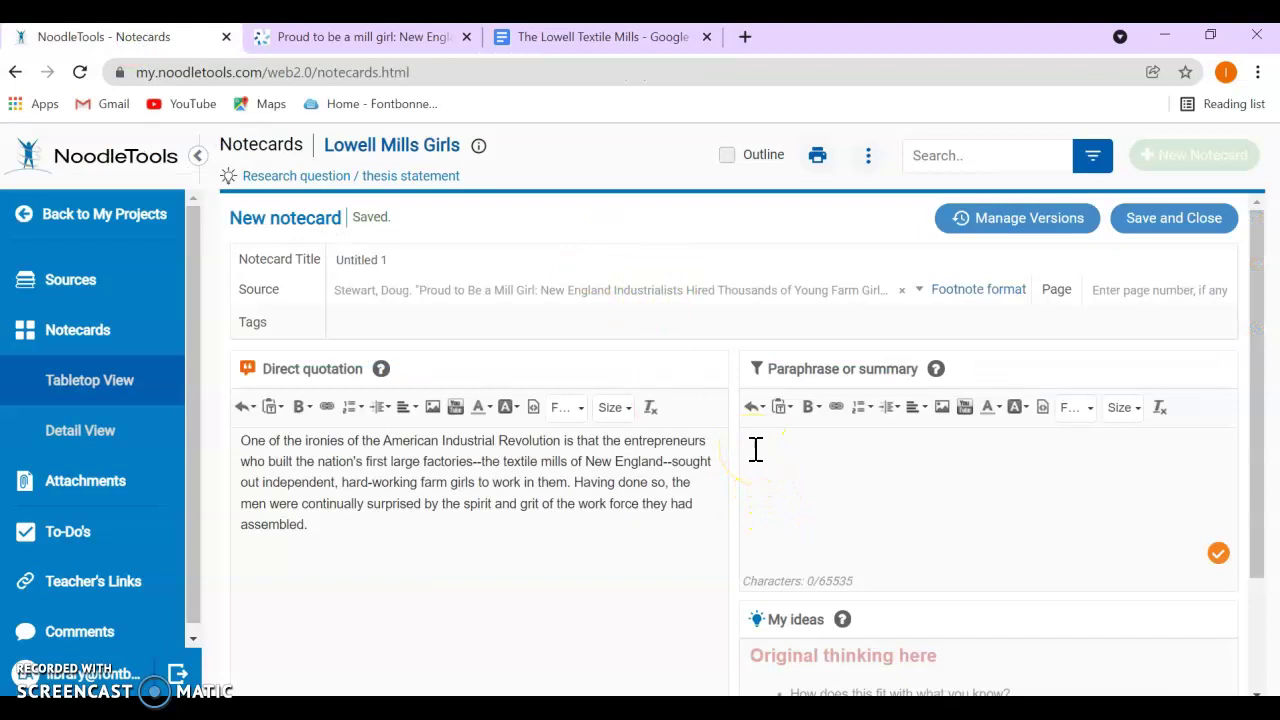
pyautogui.hotkey('ctrl', 'v')
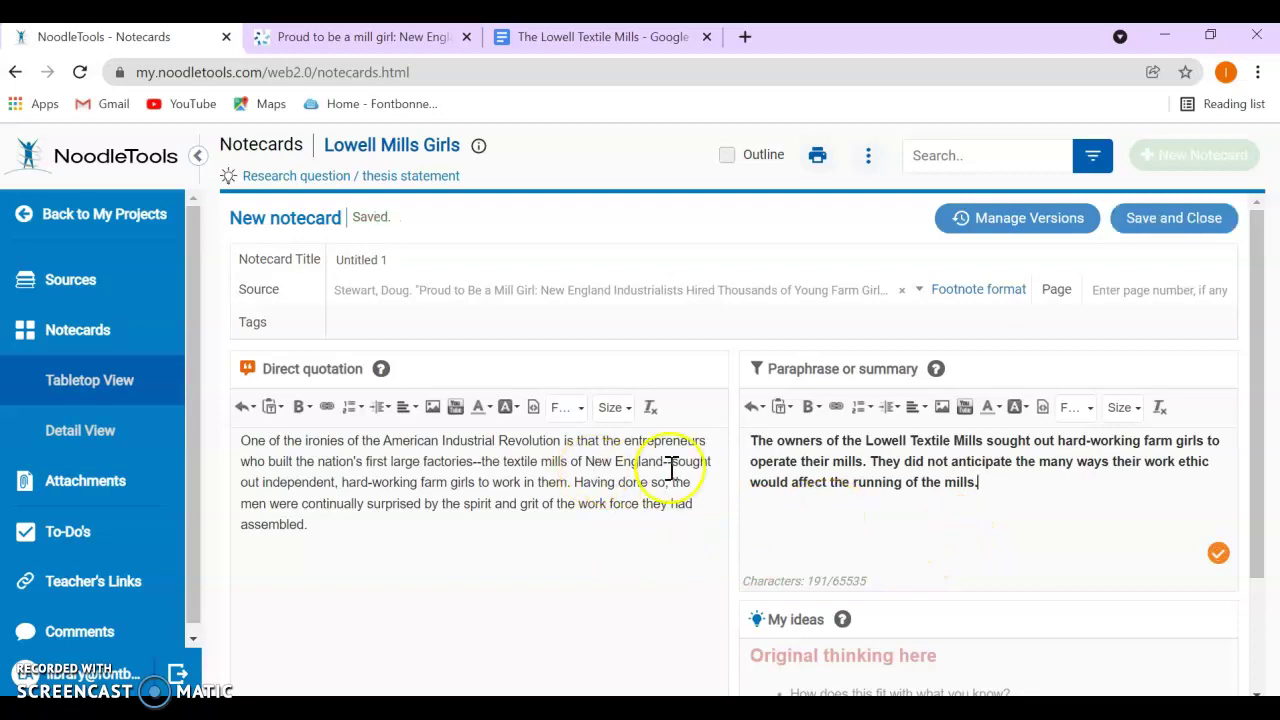
pyautogui.click(977, 543)
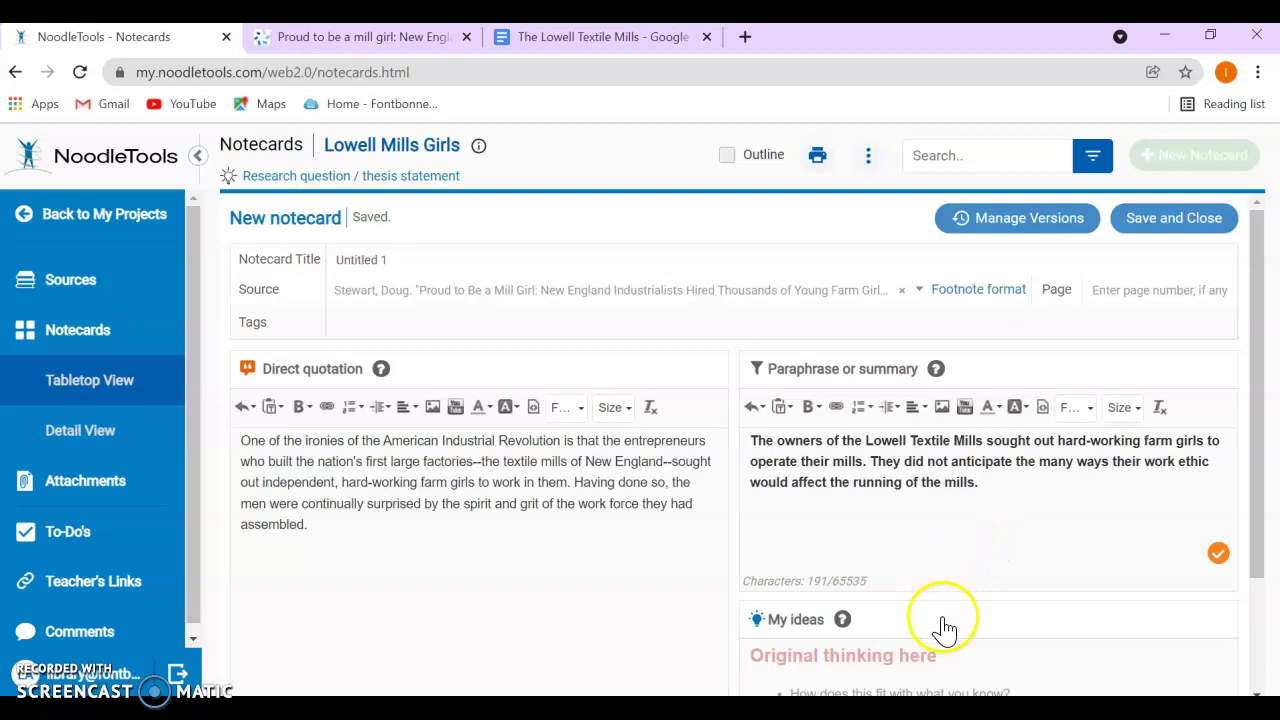
# Copy the three lines about the girls' ages, families and living conditions from the Google Docs document into the notecard's My ideas section
pyautogui.scroll(-1, 943, 622)
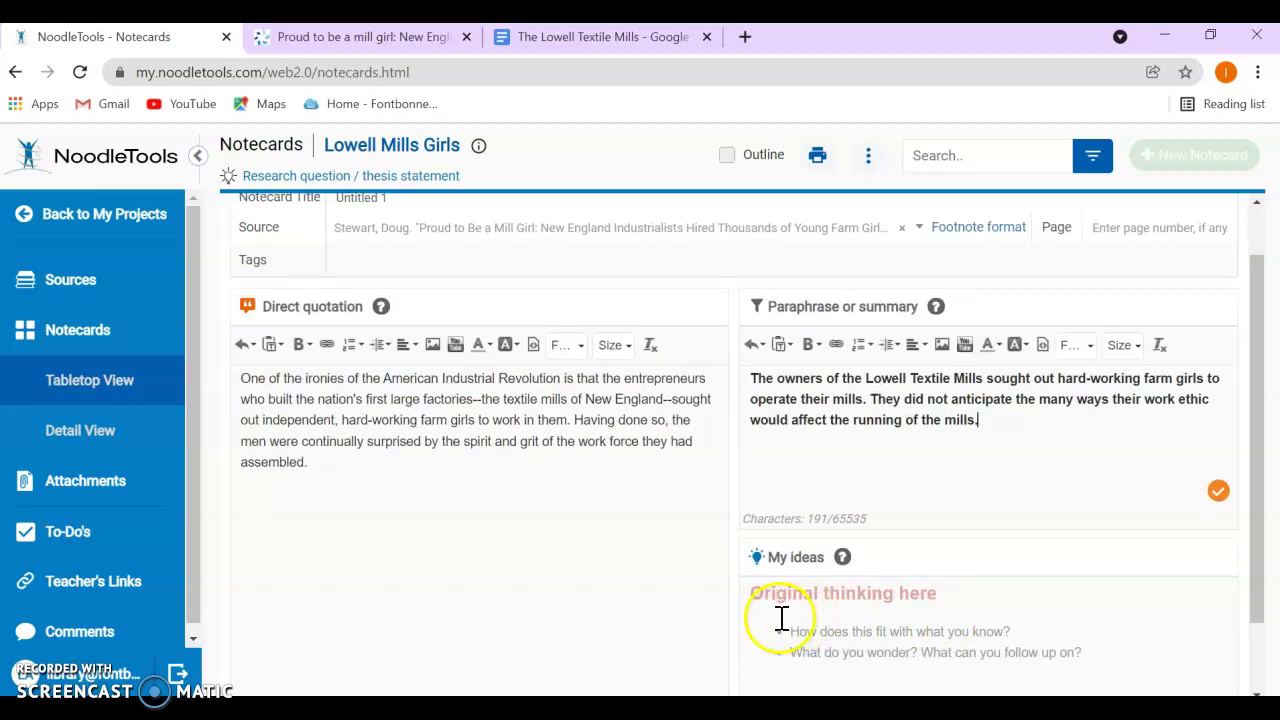
pyautogui.click(782, 618)
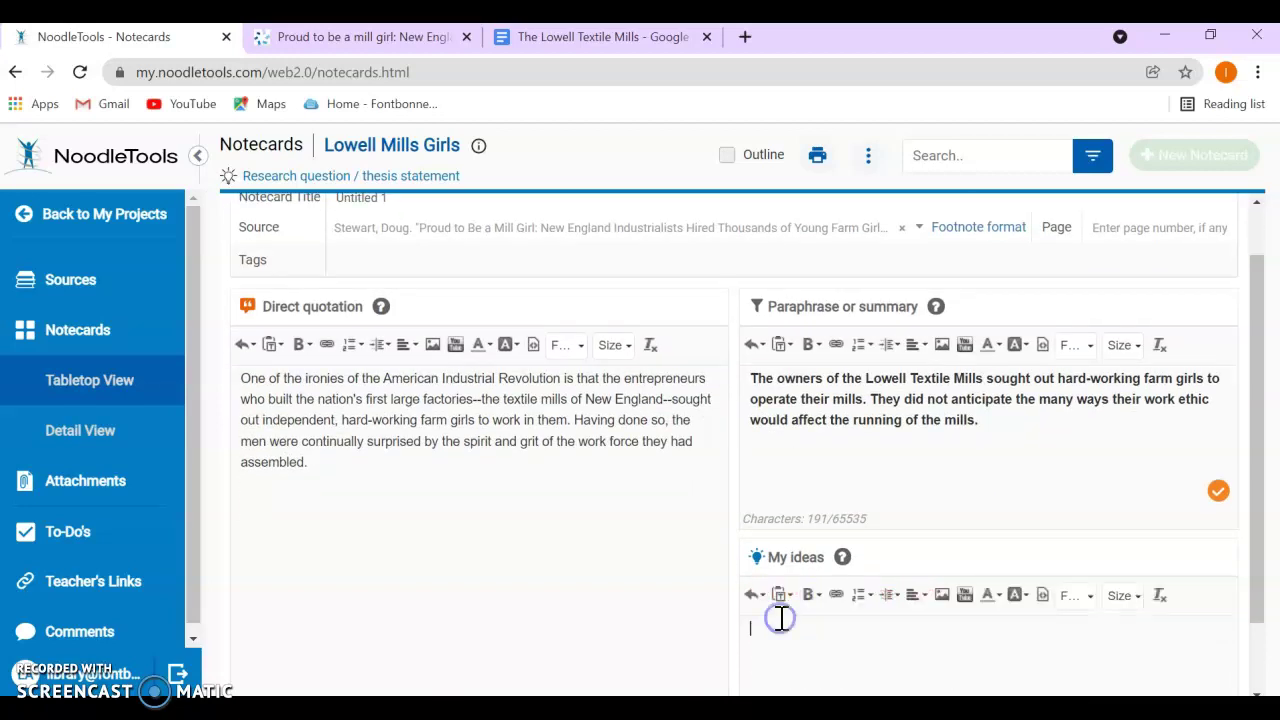
pyautogui.click(553, 40)
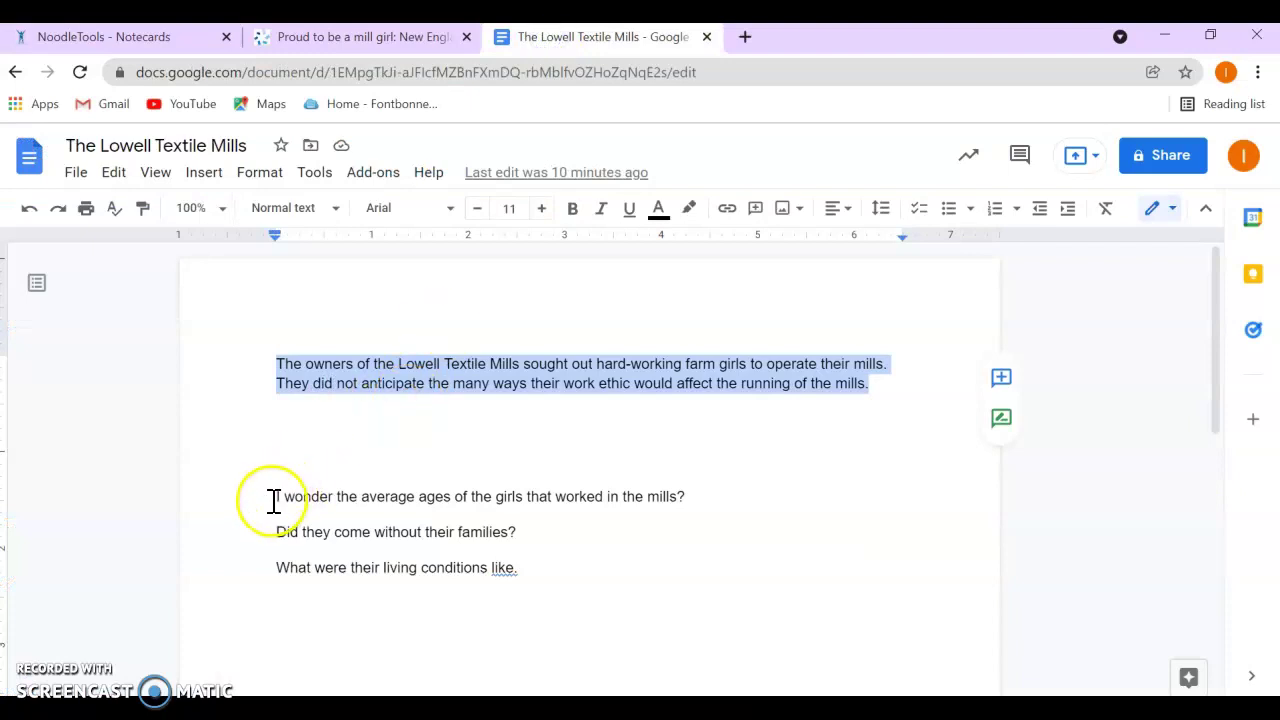
pyautogui.moveTo(523, 567); pyautogui.dragTo(259, 487)
pyautogui.hotkey('ctrl', 'c')
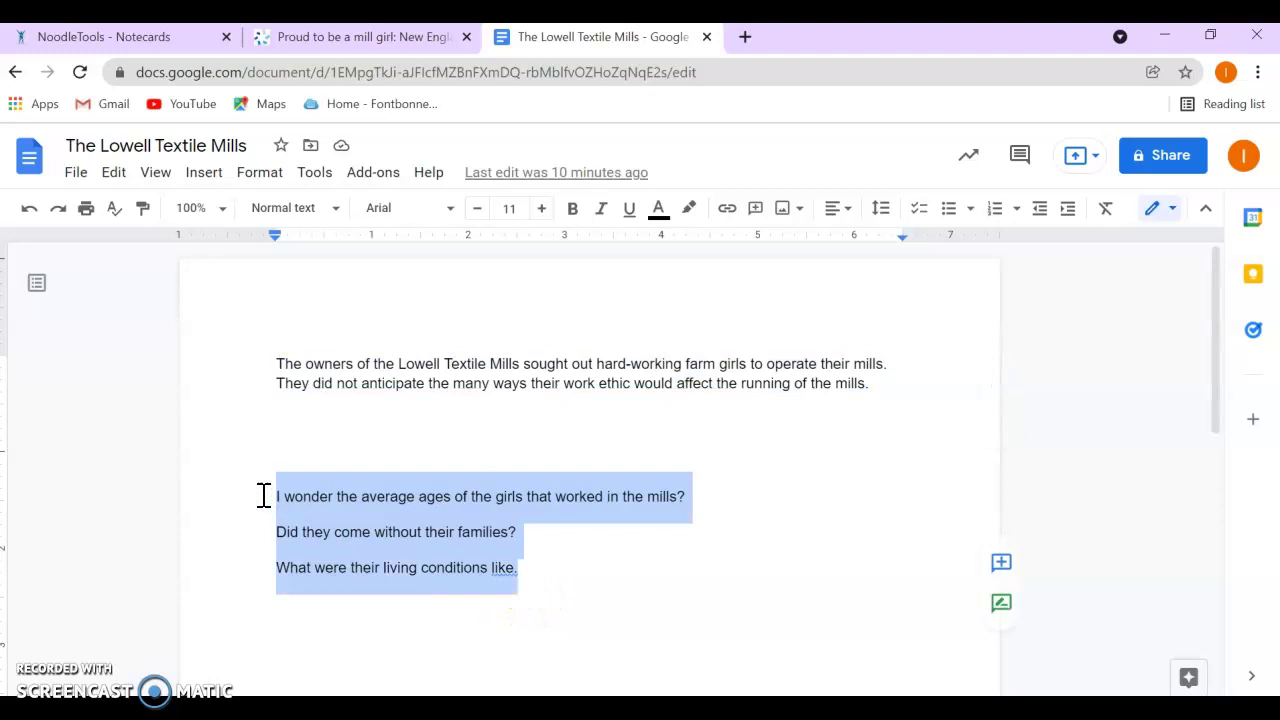
pyautogui.click(150, 40)
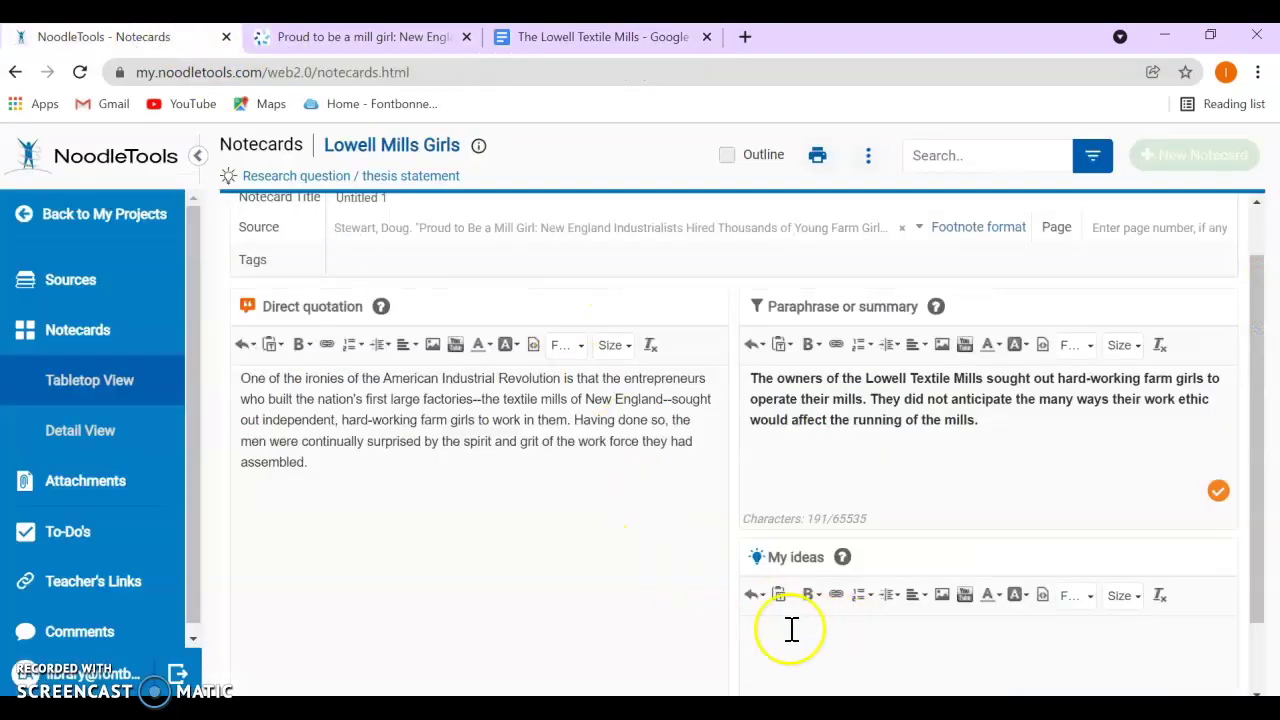
pyautogui.hotkey('ctrl', 'v')
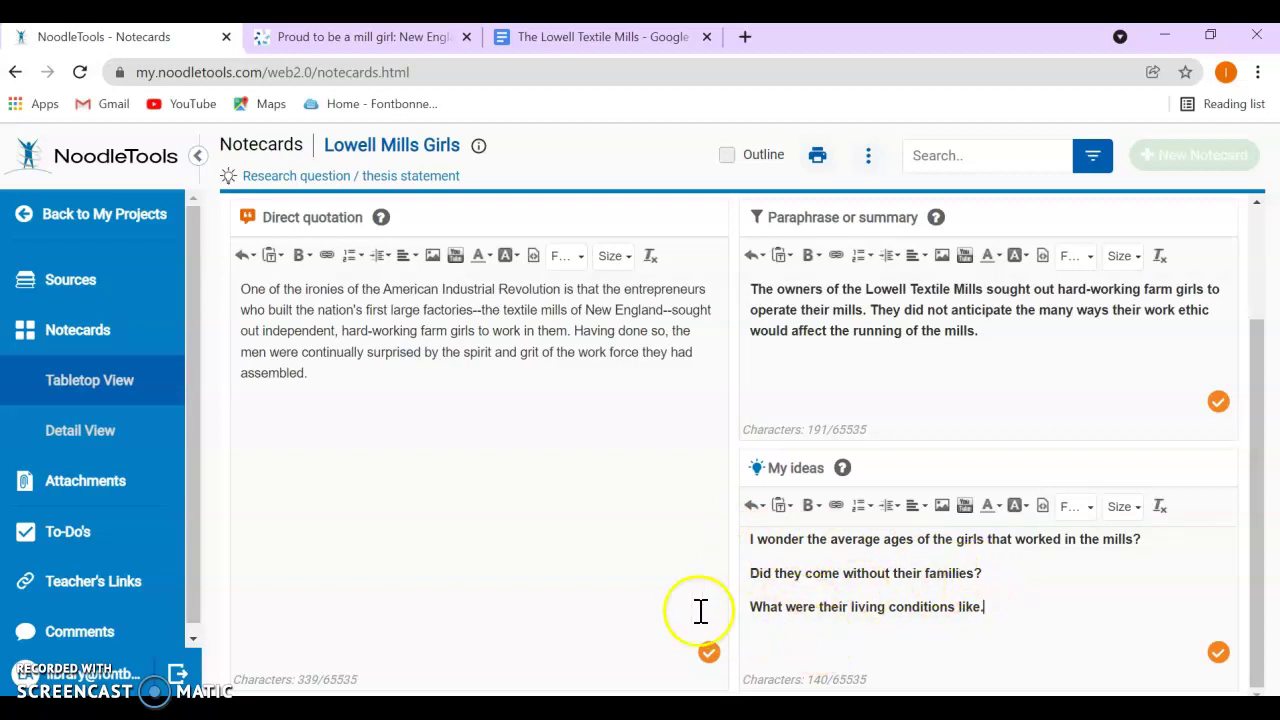
# Title the notecard "Background", then save and close it
pyautogui.scroll(2, 540, 537)
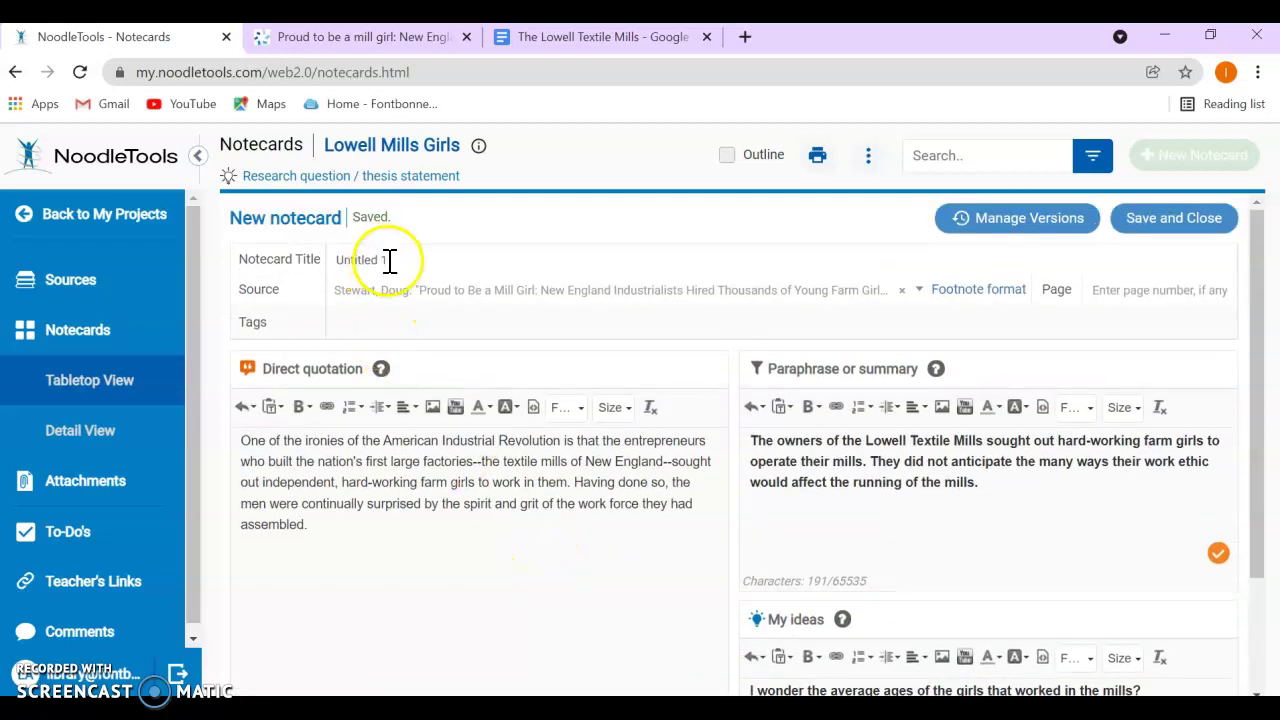
pyautogui.moveTo(393, 261); pyautogui.dragTo(333, 262)
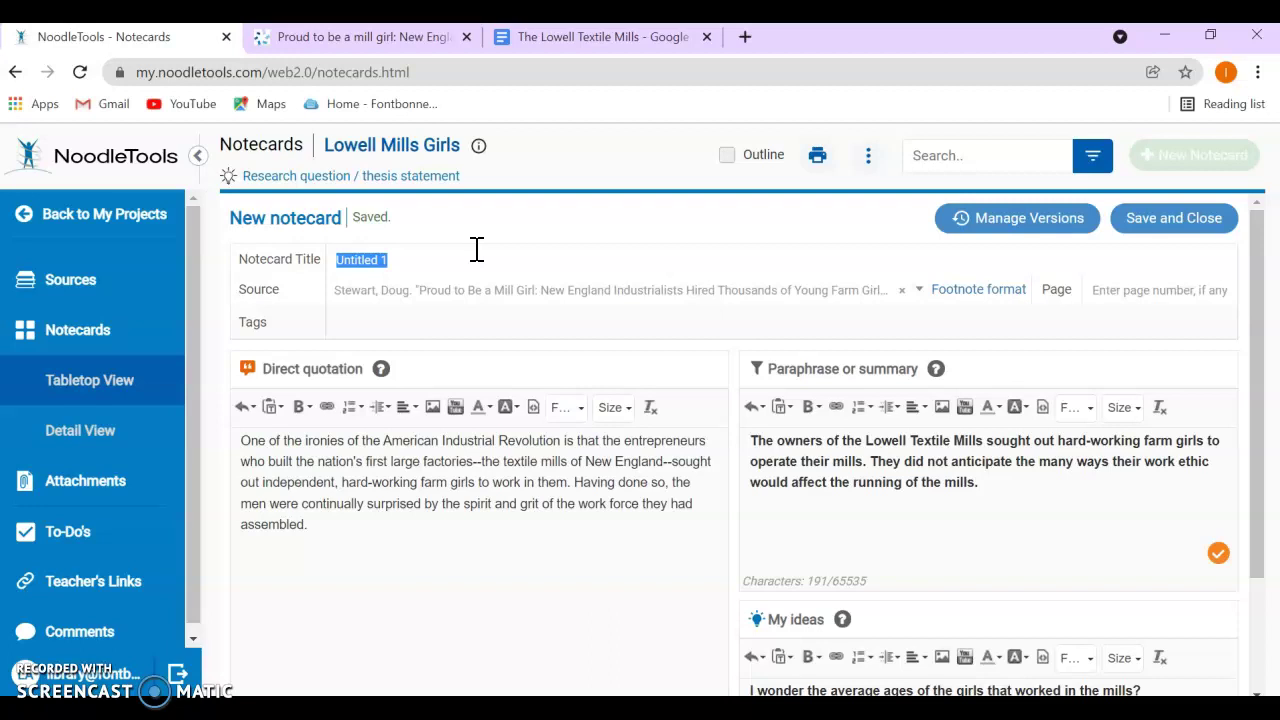
pyautogui.write('Background')
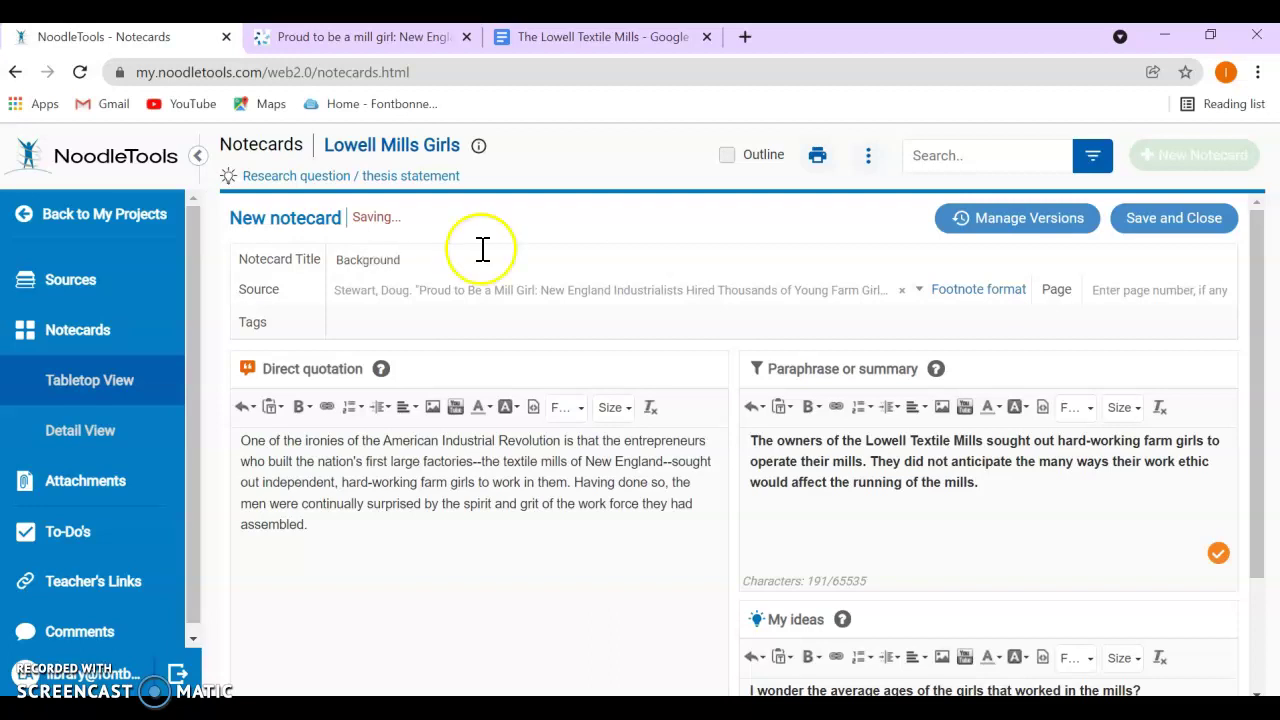
pyautogui.click(1183, 220)
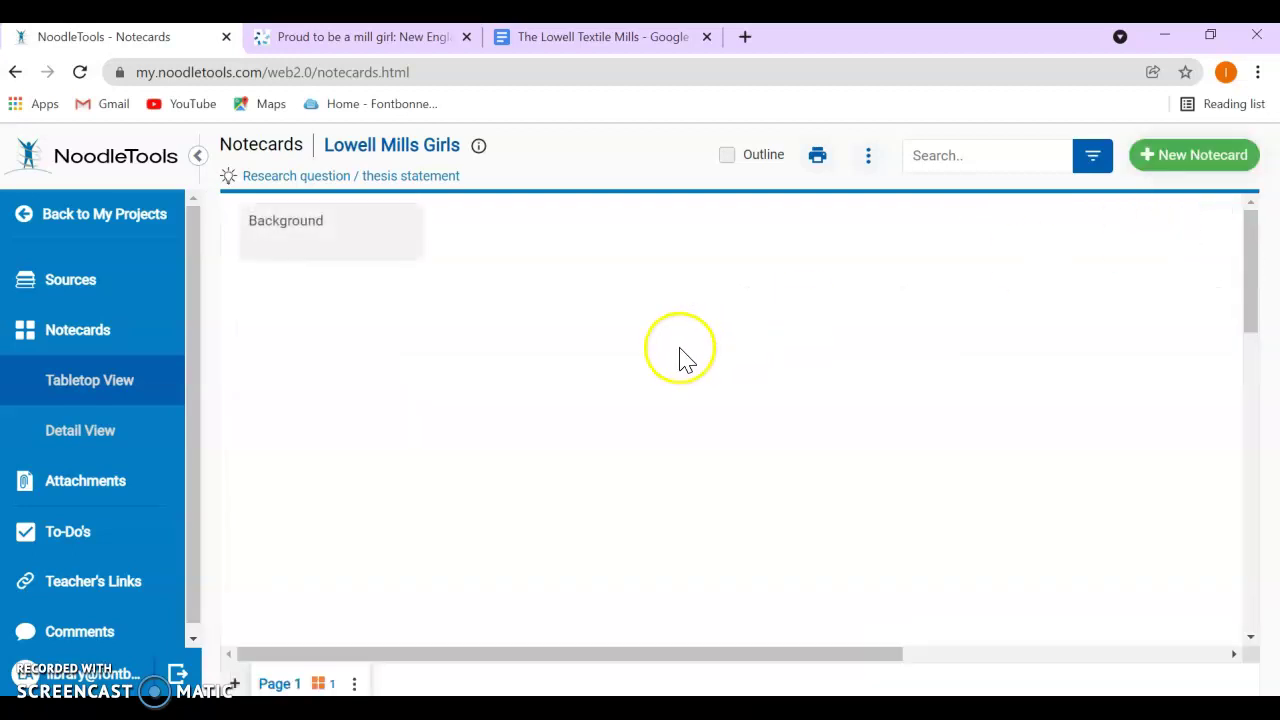
pyautogui.moveTo(374, 251)
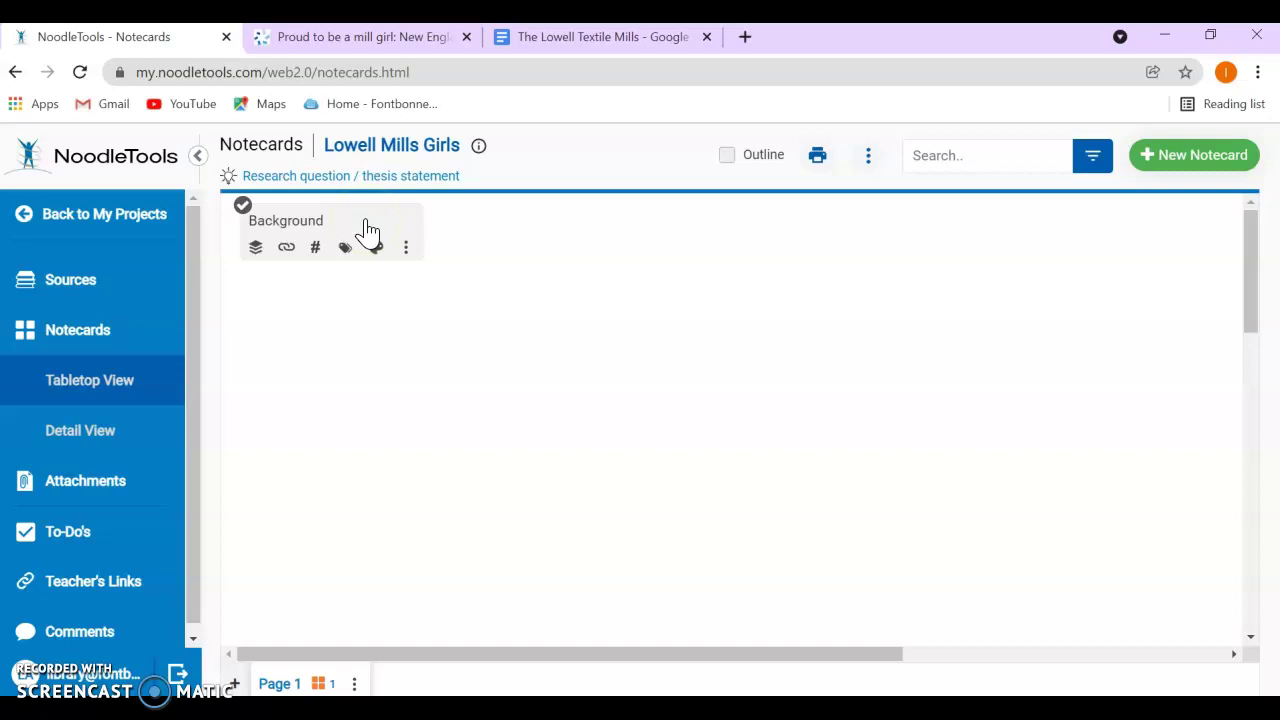
pyautogui.click(390, 230)
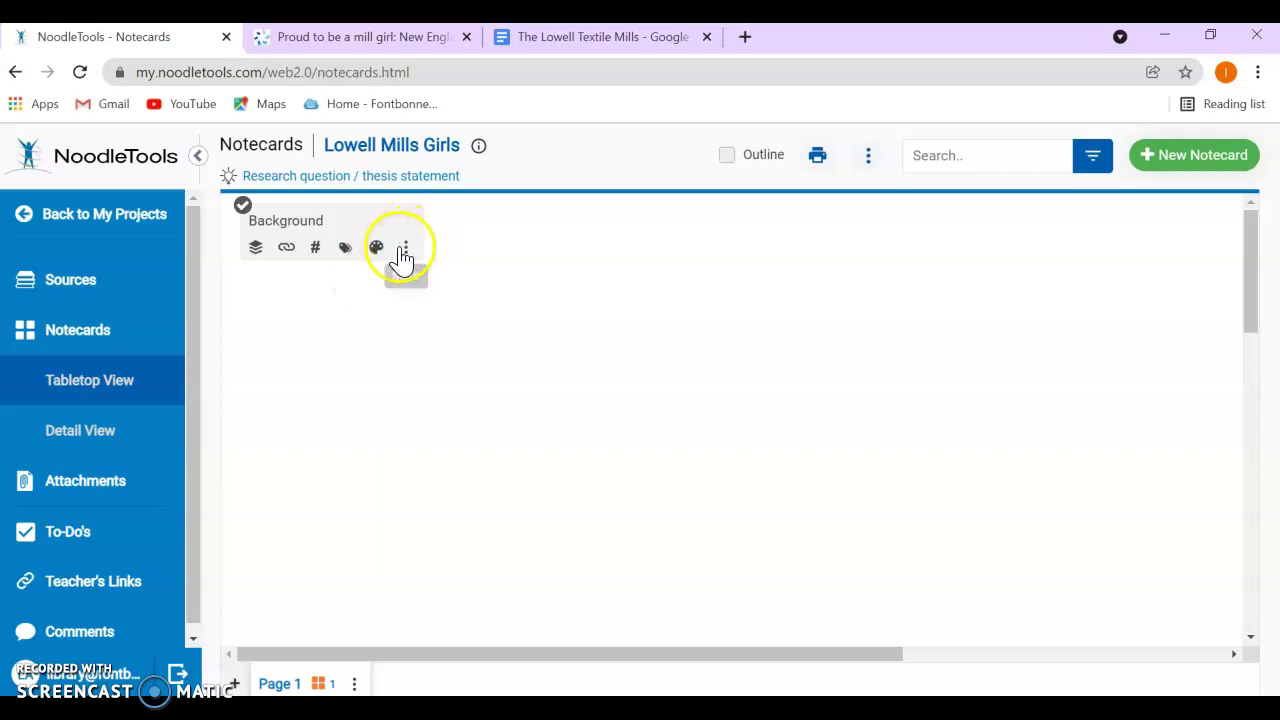
pyautogui.click(407, 250)
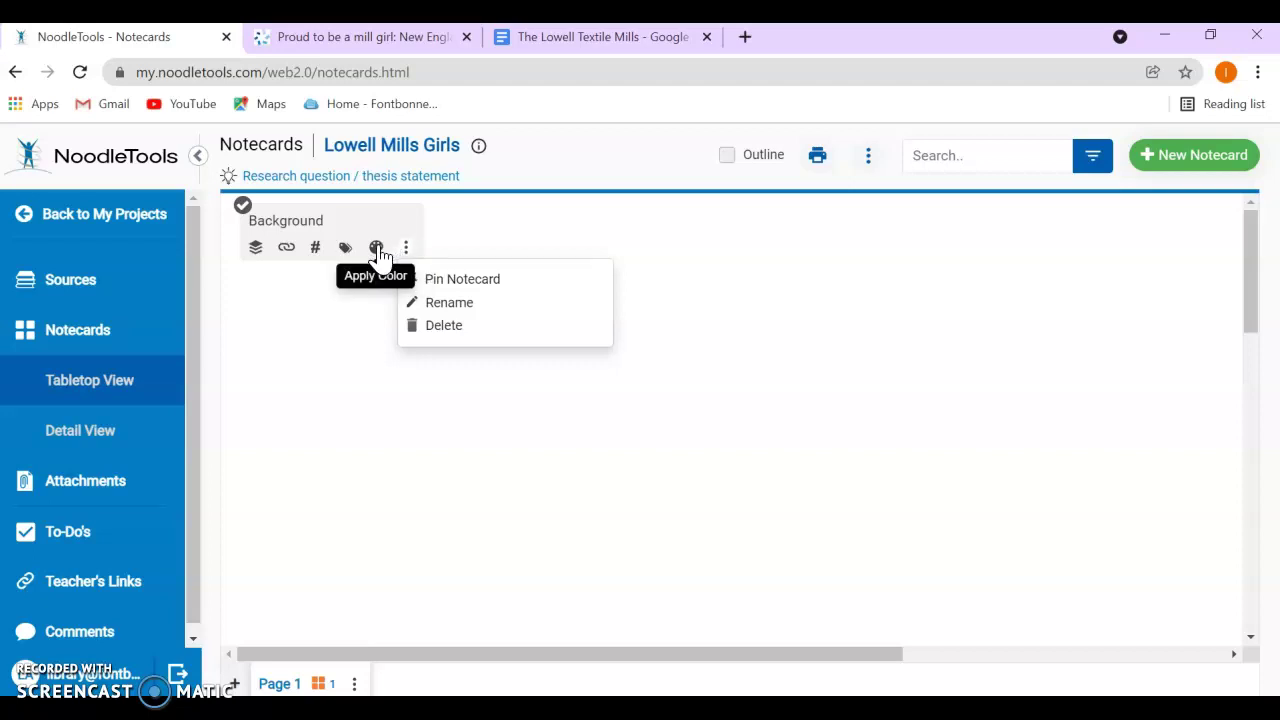
pyautogui.click(378, 254)
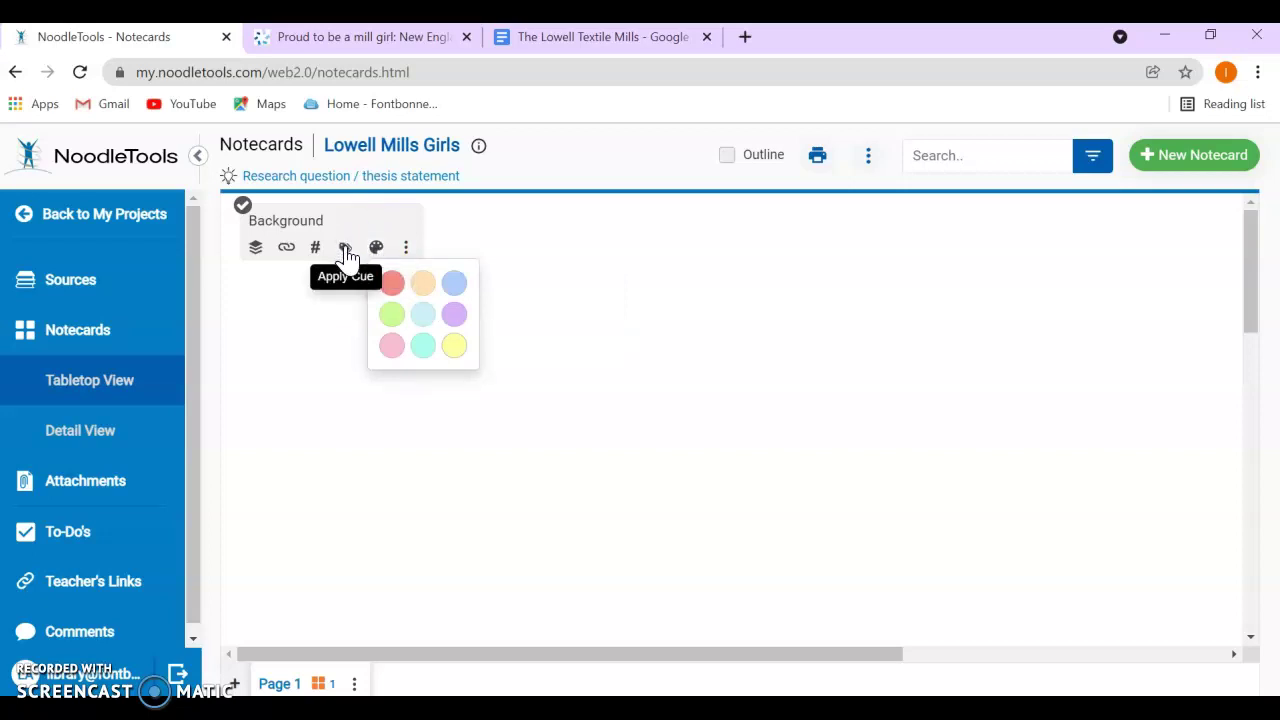
# Apply the "Needs further research" cue to the Background notecard
pyautogui.click(345, 249)
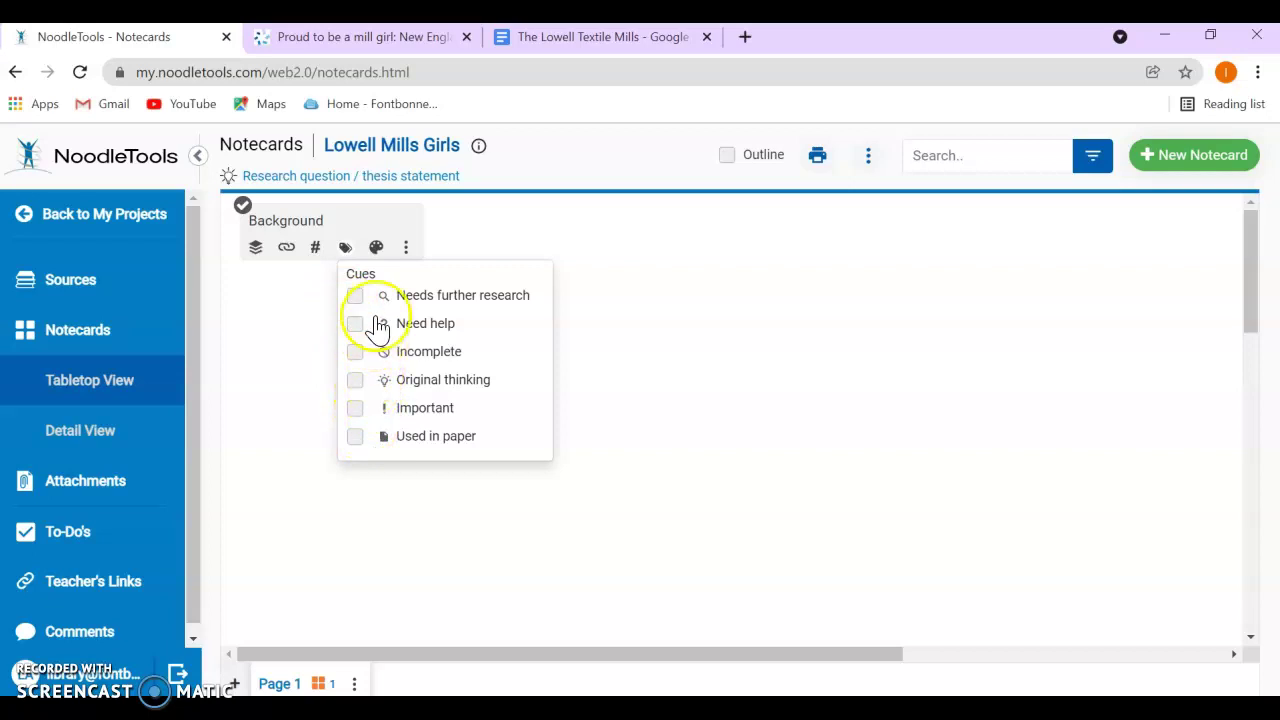
pyautogui.click(356, 297)
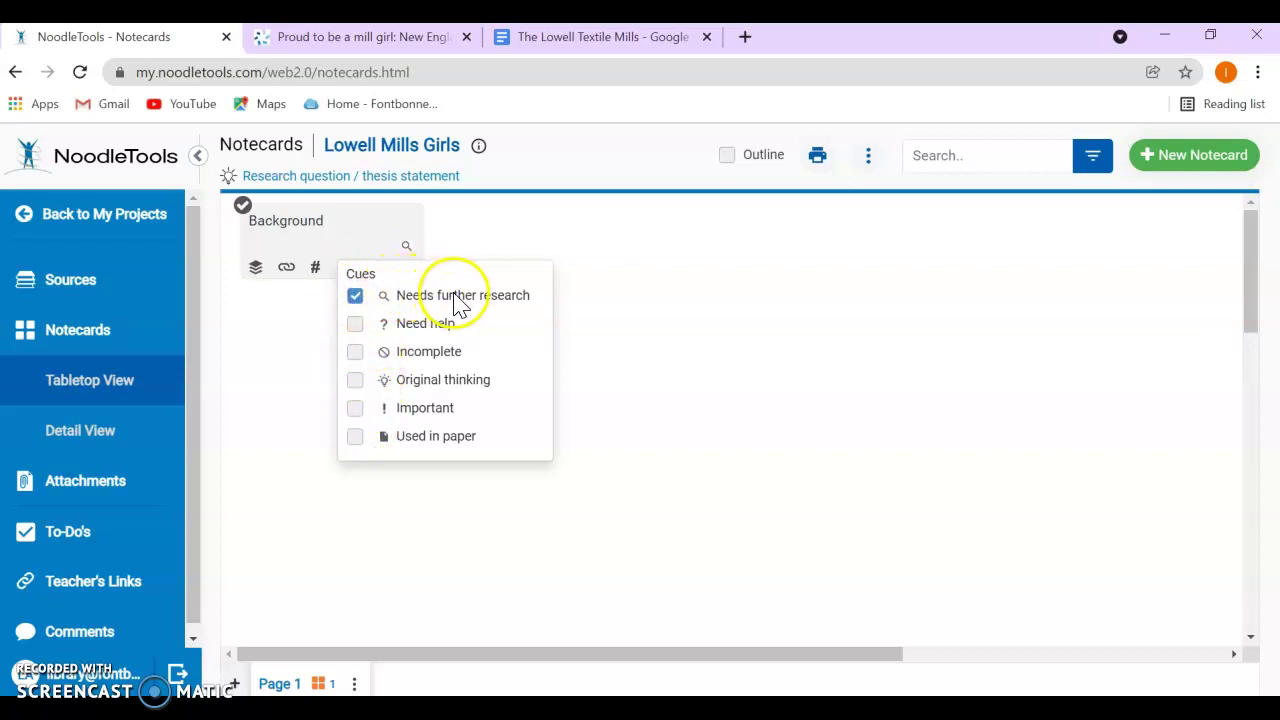
pyautogui.click(463, 236)
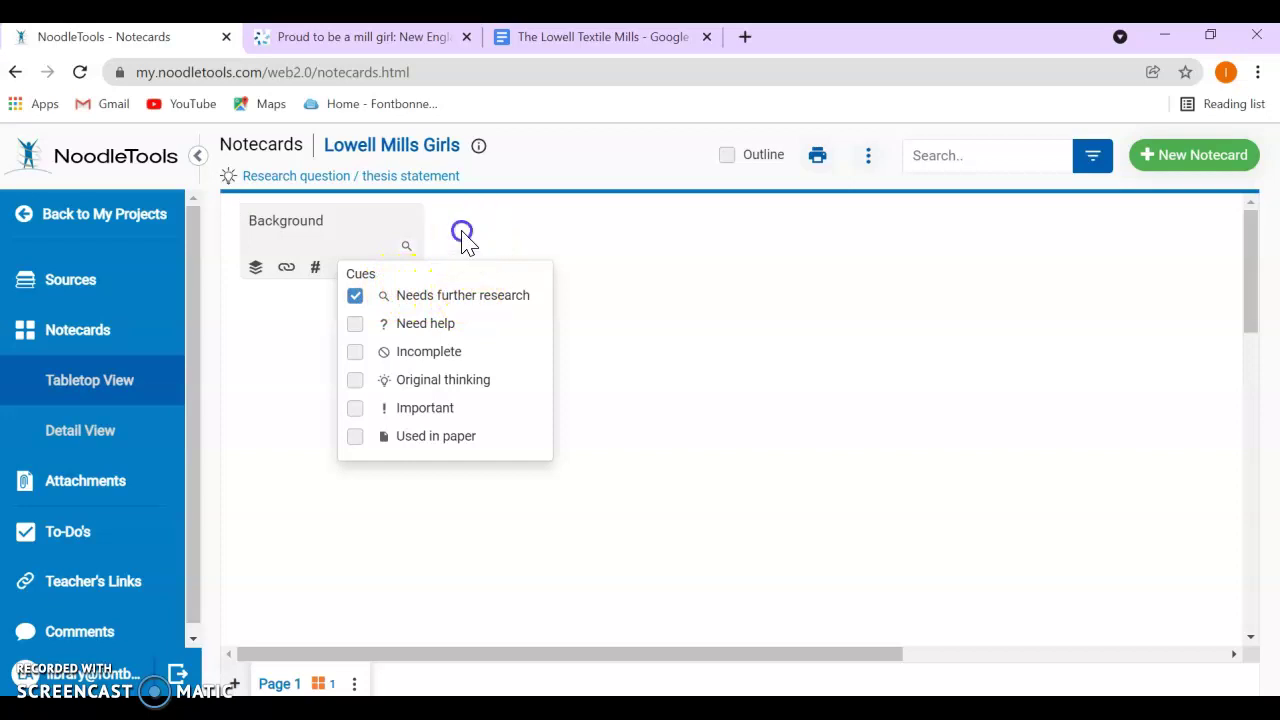
pyautogui.moveTo(322, 265)
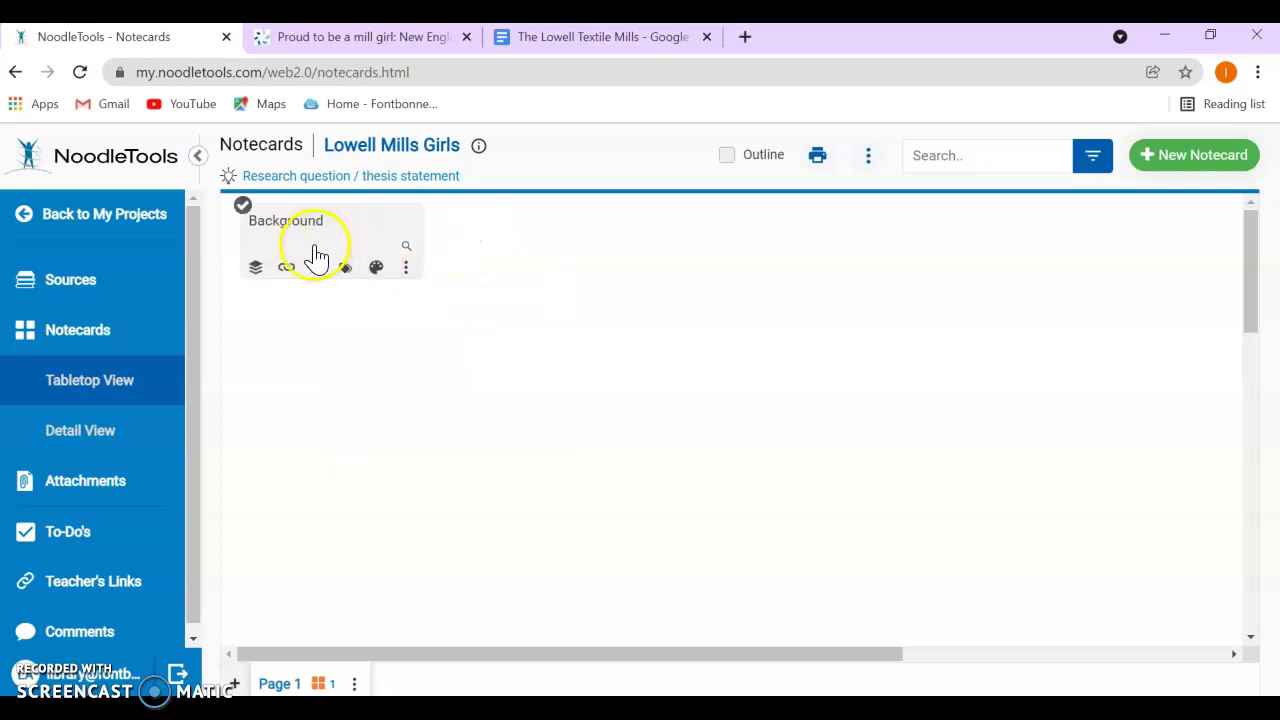